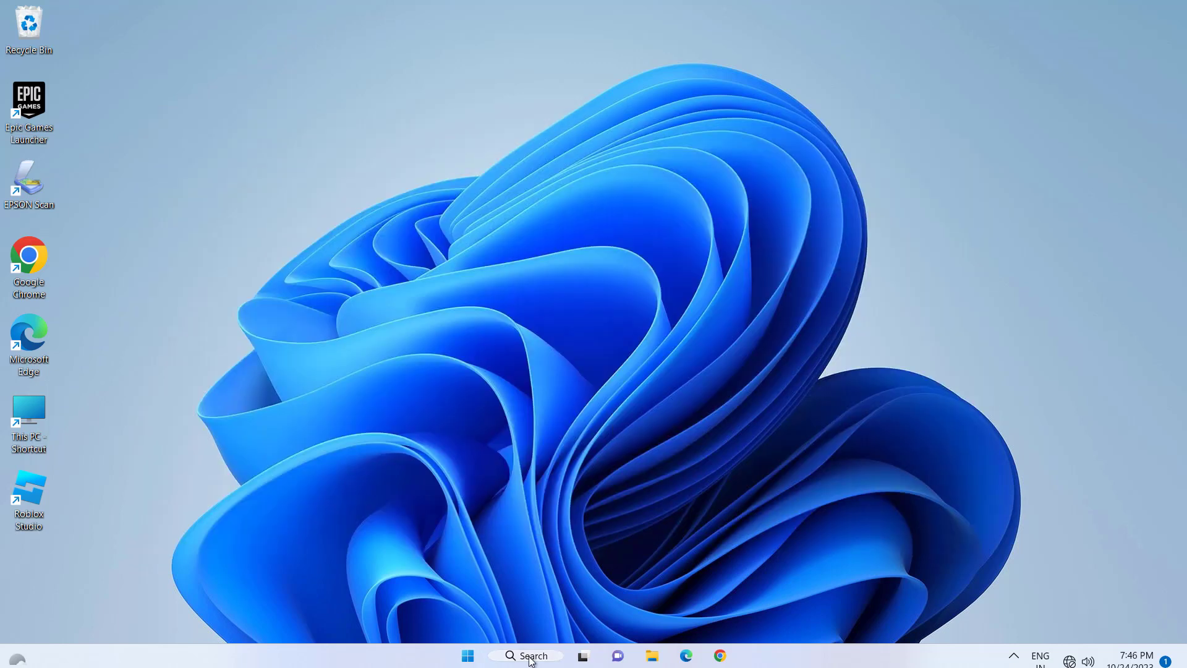
Search for 'cmd' and run Command Prompt as administrator.
left_click(532, 656)
type("cmd")
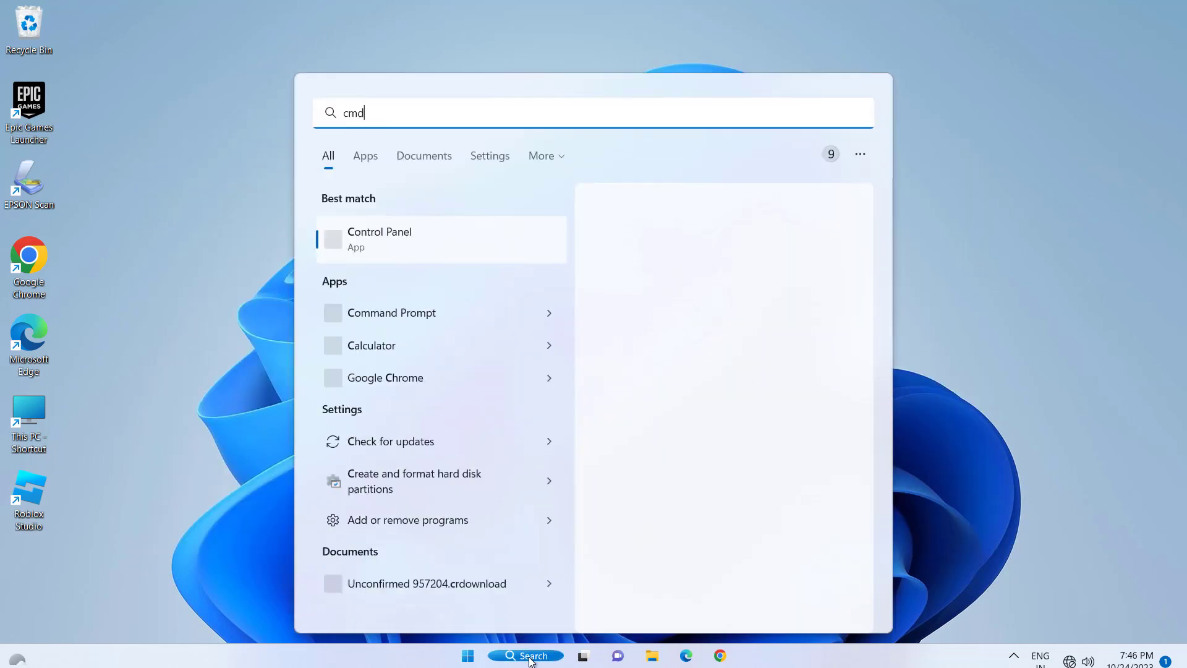
right_click(425, 249)
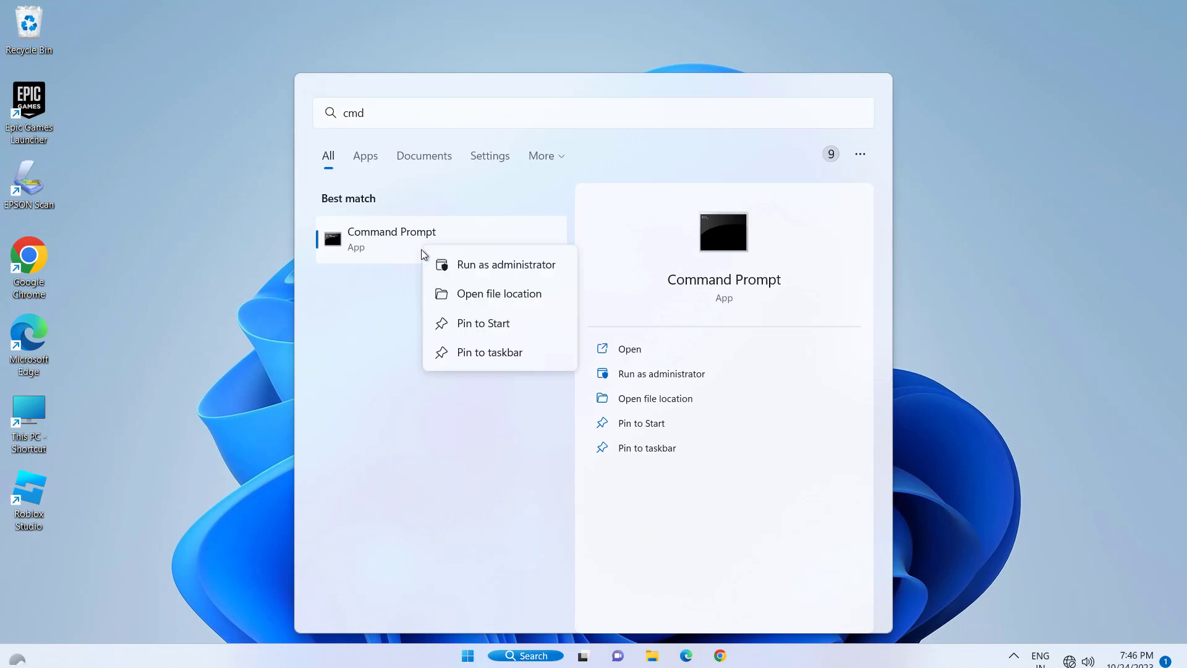
left_click(486, 269)
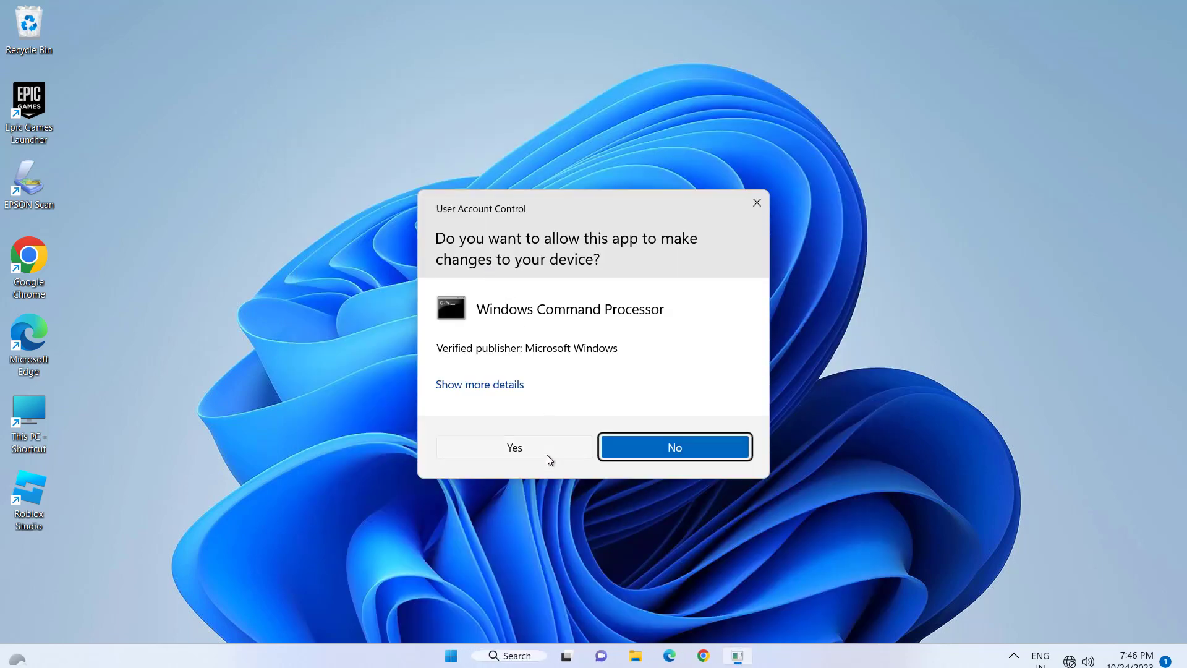
Approve the UAC prompt and run ipconfig /flushdns to clear the DNS cache.
left_click(546, 454)
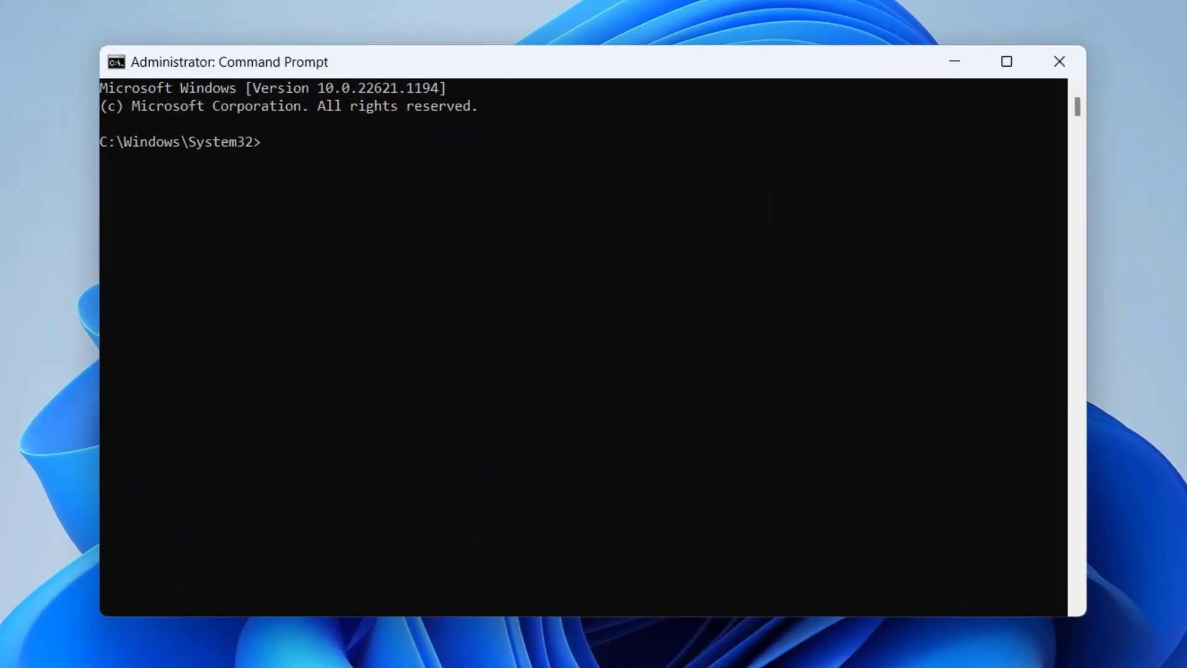
type("ipc")
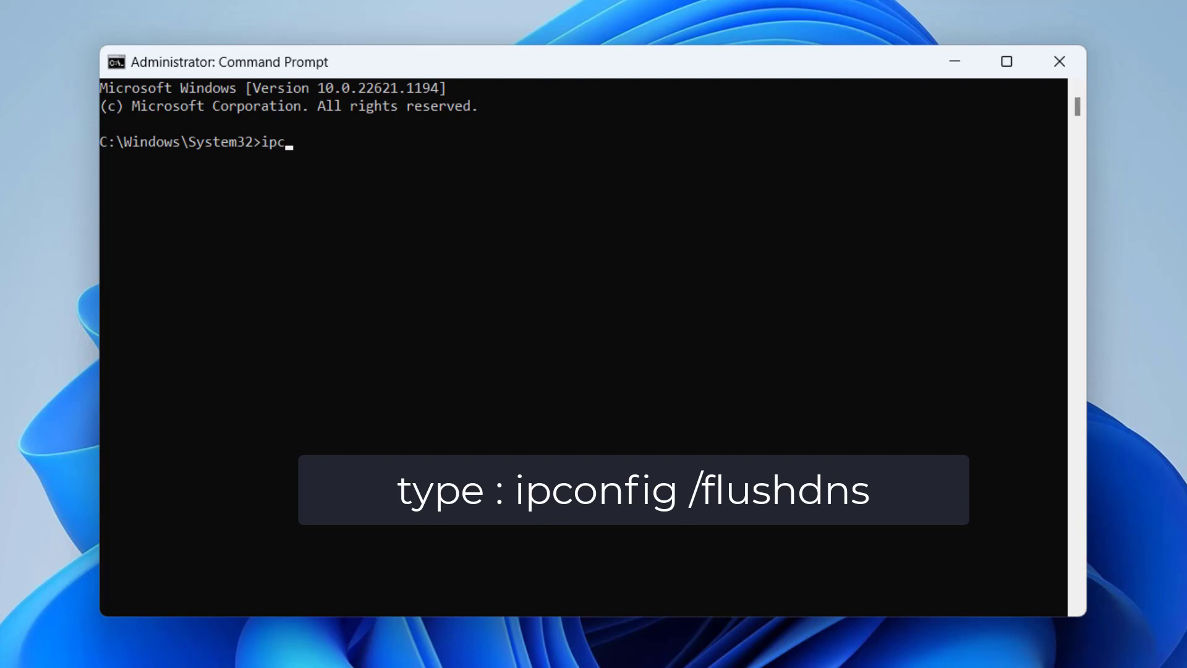
type("onfi")
type("g")
type(" /")
type("flu")
type("shd")
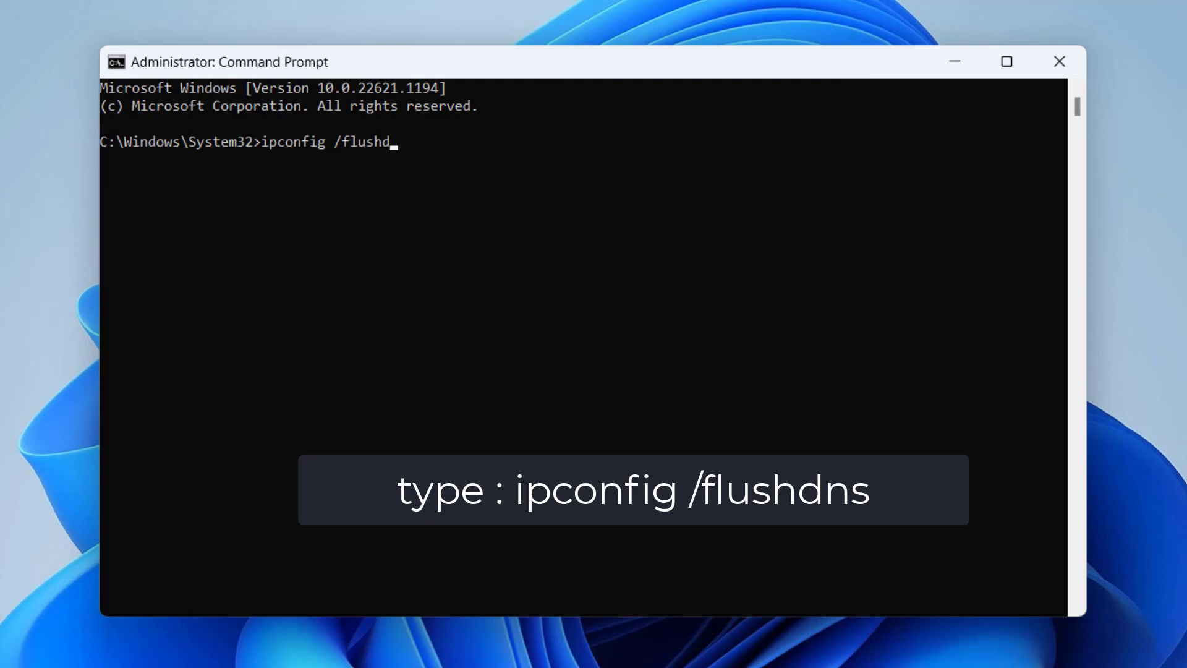
type("ns")
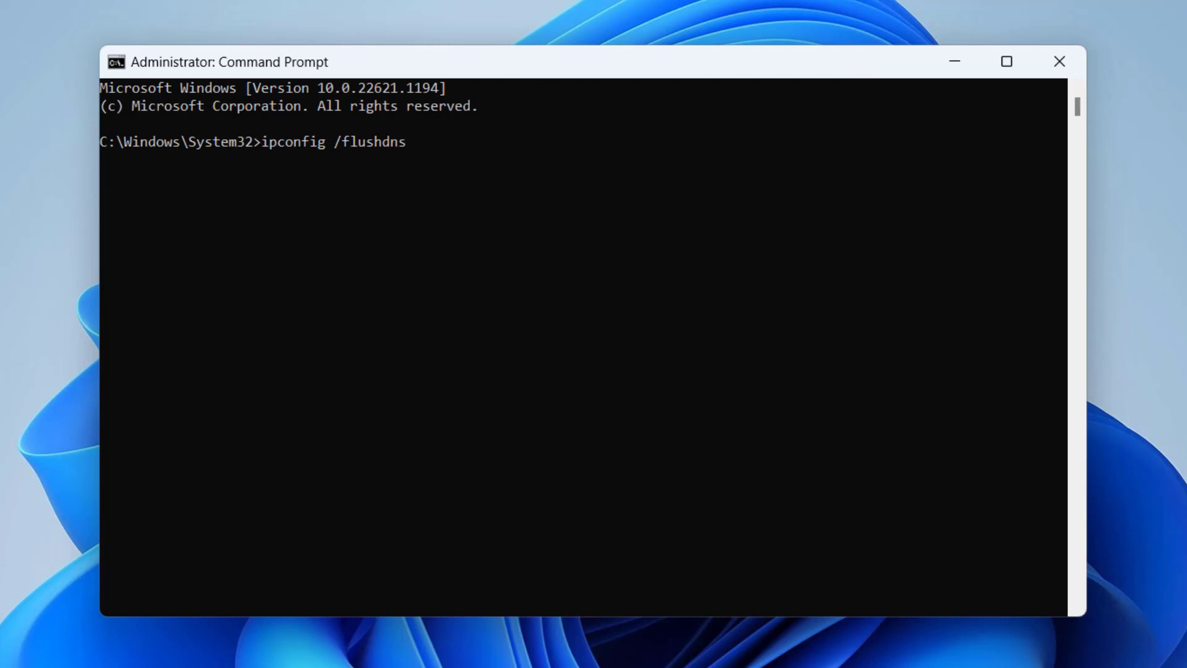
key("Return")
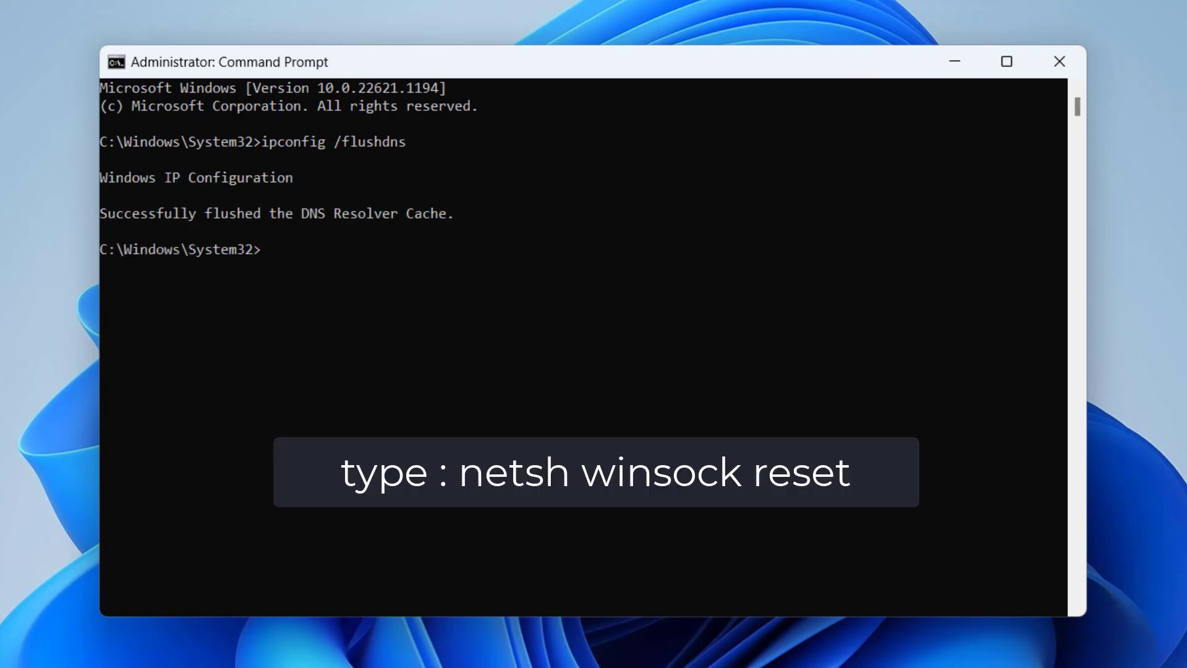
type("n")
type("et")
type("sh")
type(" win")
type("soc")
type("k rese")
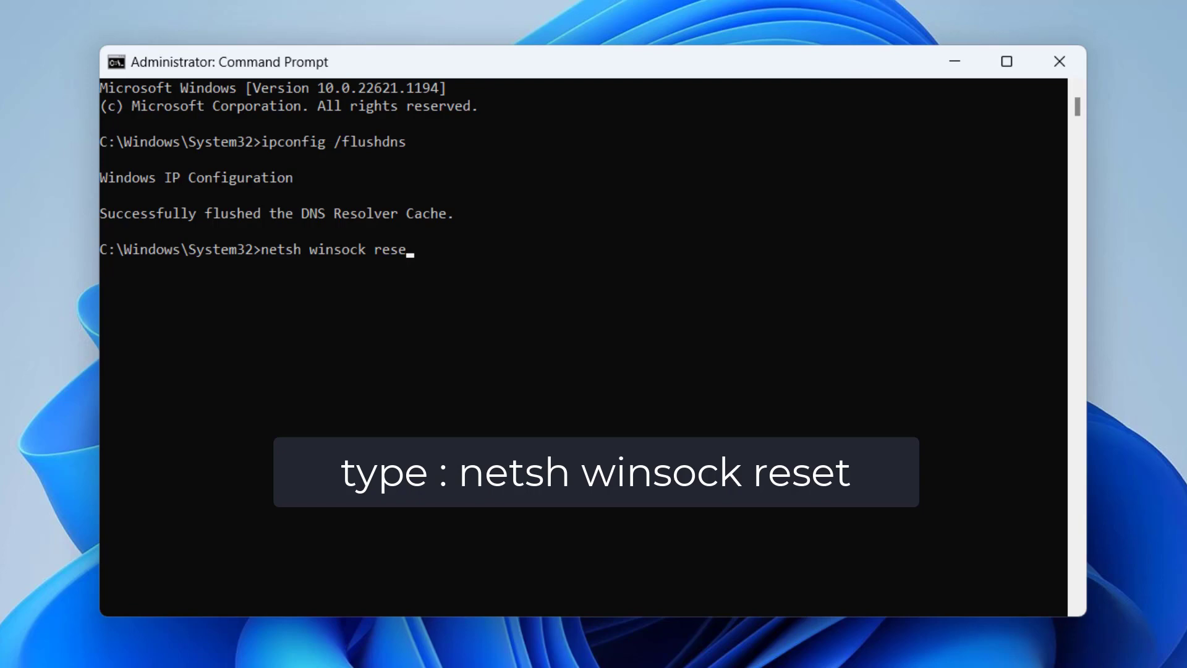
type("t")
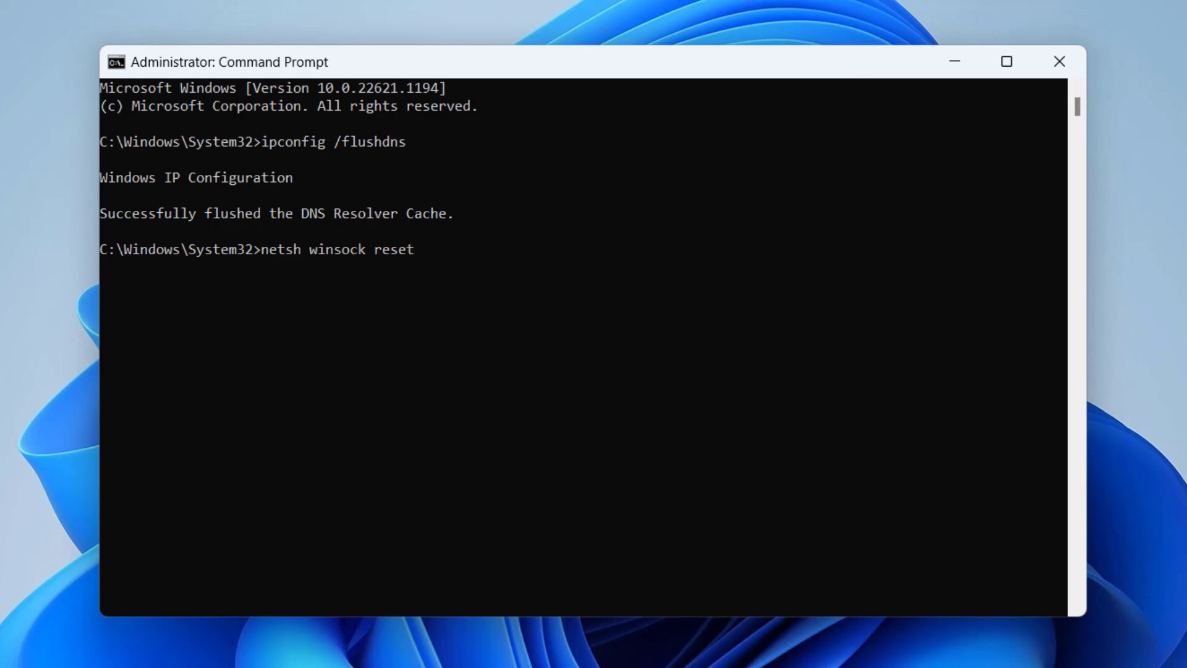
Run netsh winsock reset to reset the Winsock catalog.
key("Return")
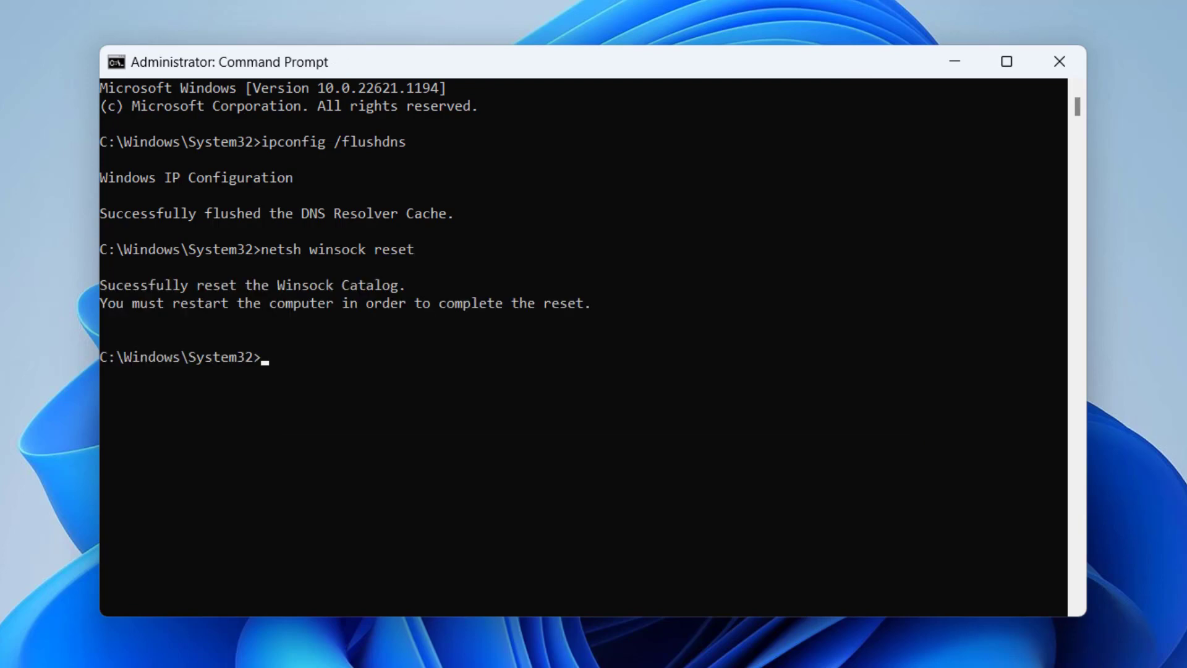
type("exit")
Exit Command Prompt and restart the PC from the Start menu power options.
key("Return")
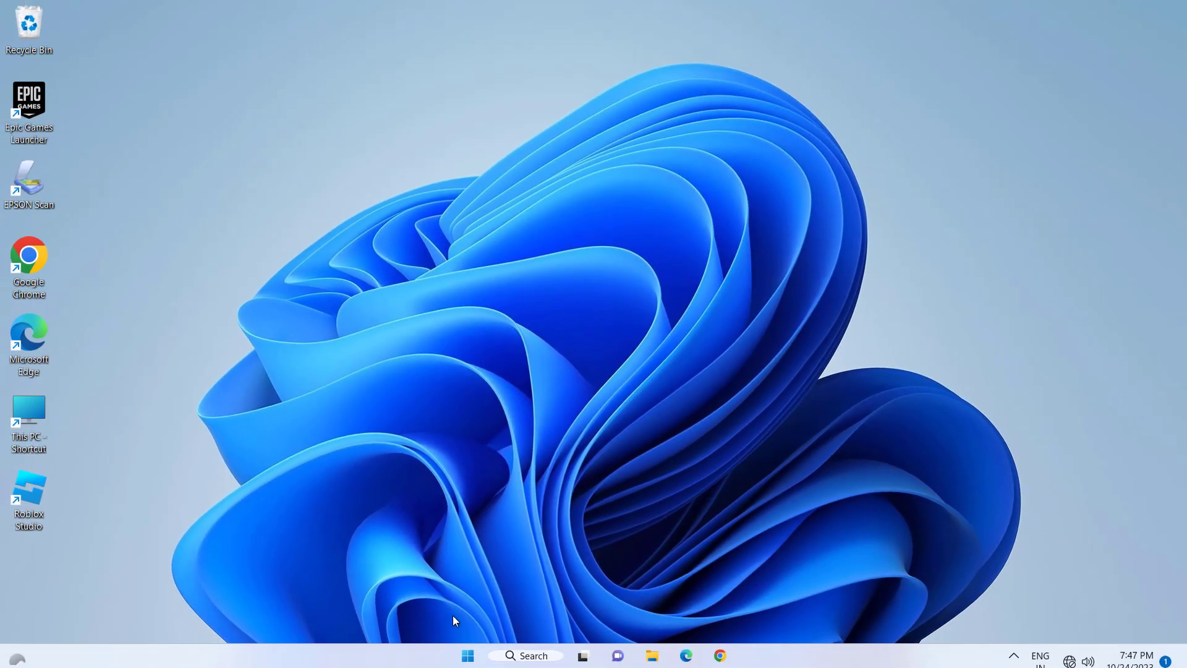
left_click(468, 657)
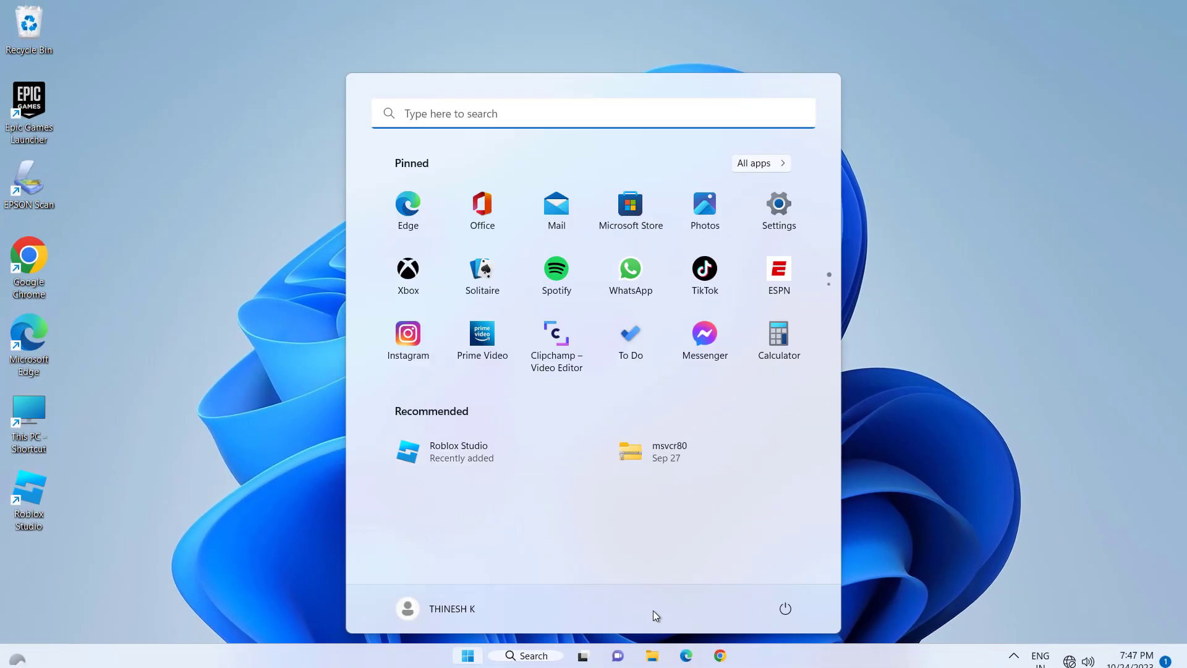
left_click(786, 608)
left_click(776, 576)
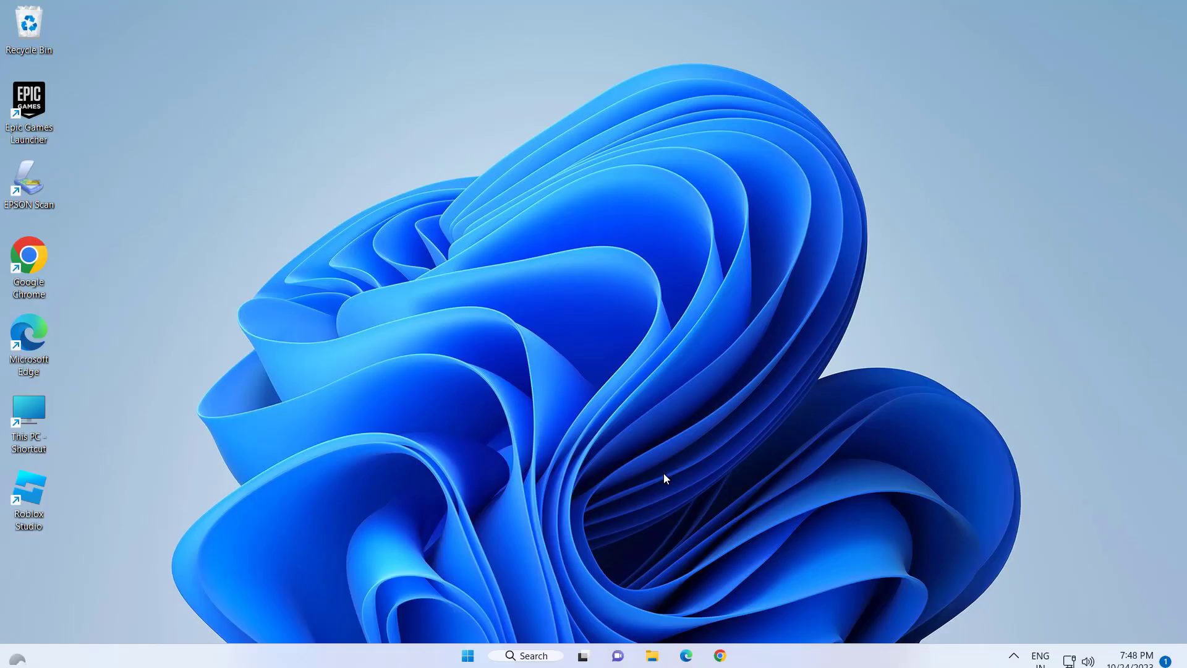
Search 'view network connections' and open the Best match Control Panel item.
left_click(537, 656)
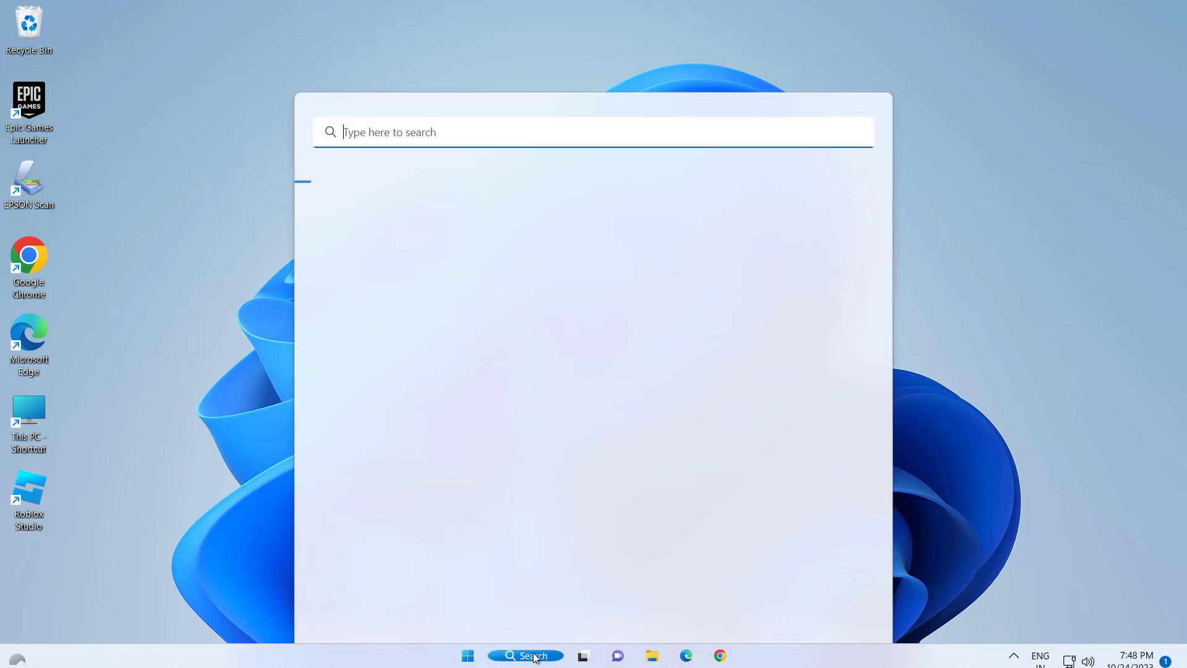
type("vi")
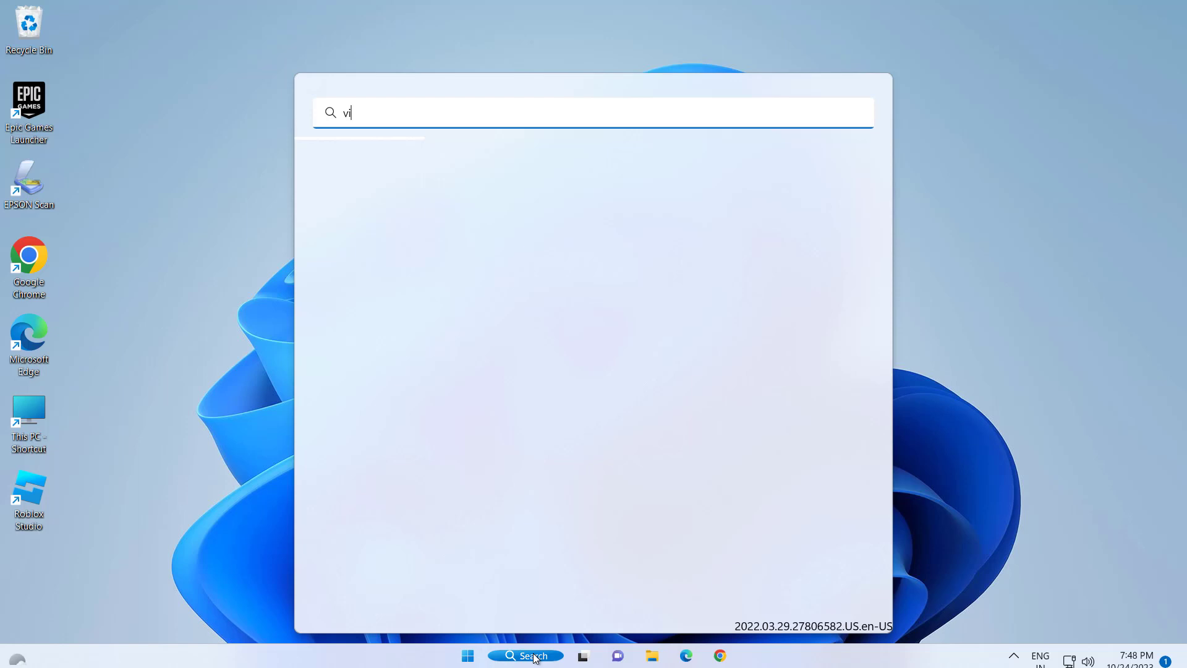
type("ew")
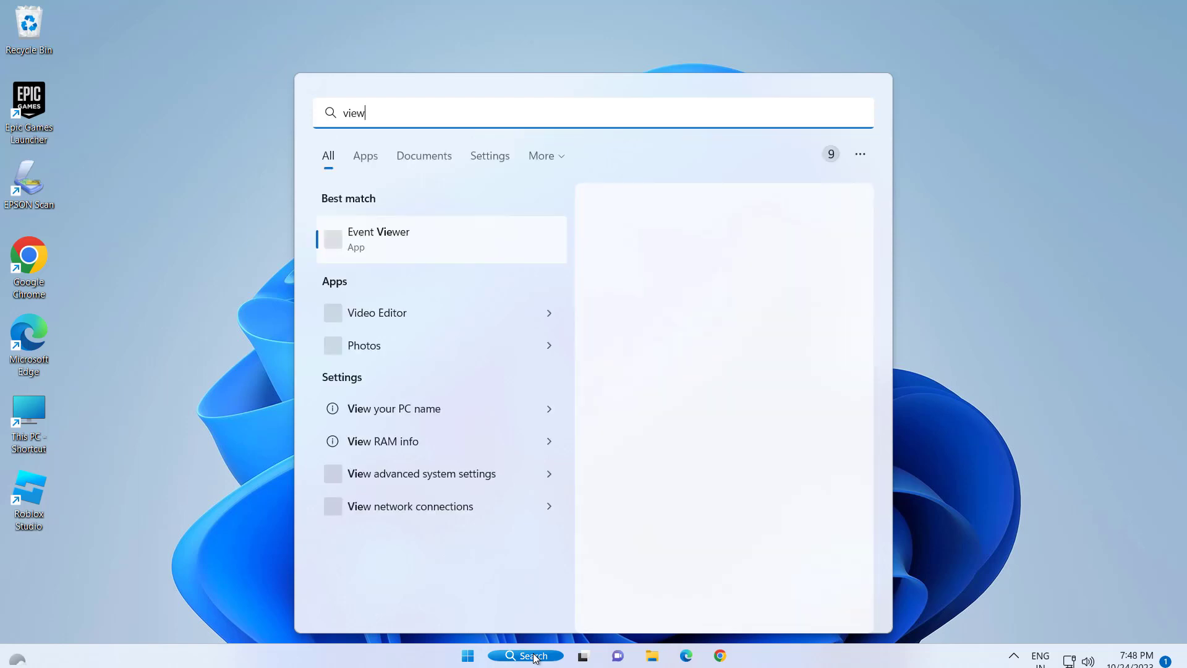
type(" n")
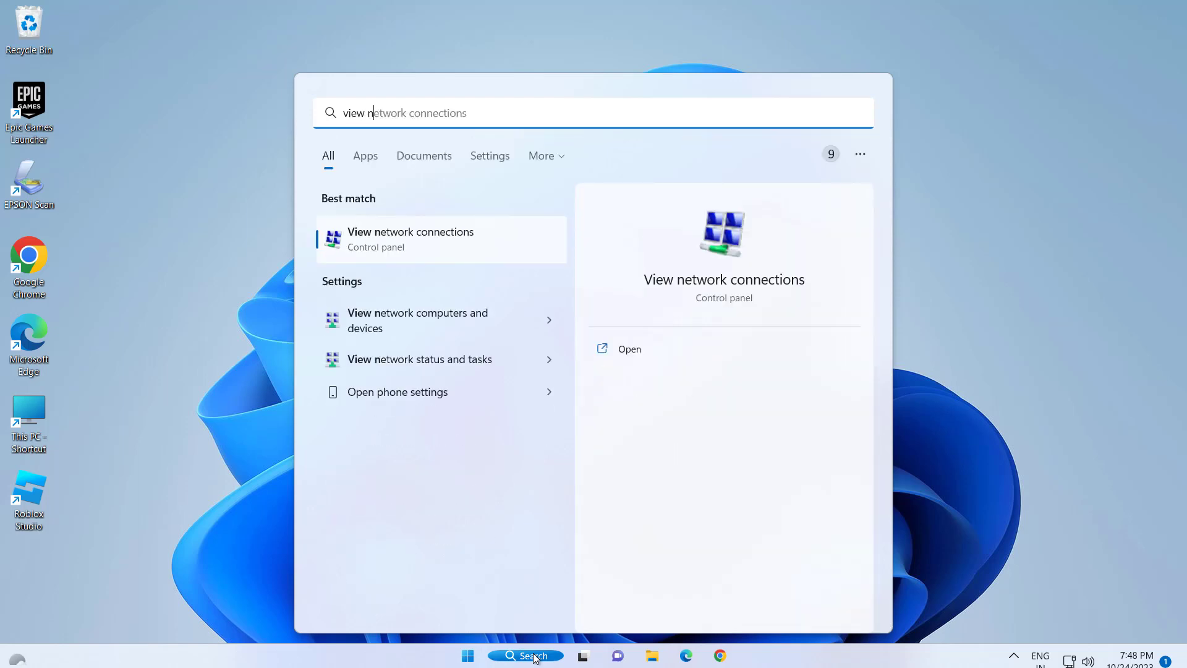
type("et")
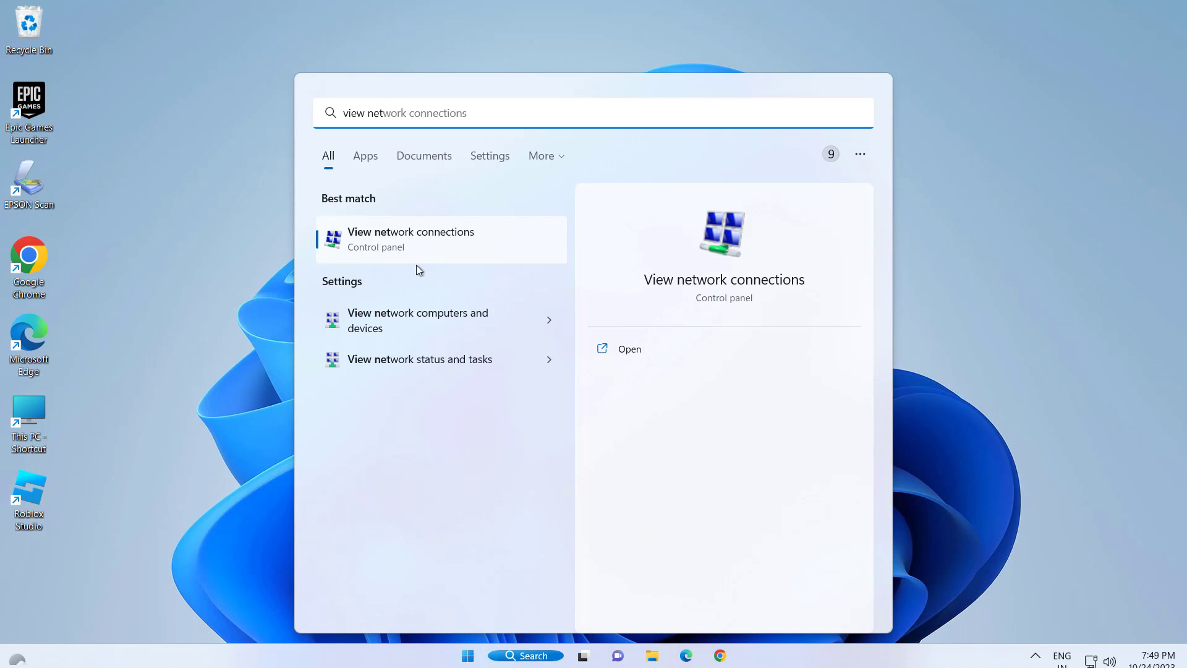
left_click(424, 233)
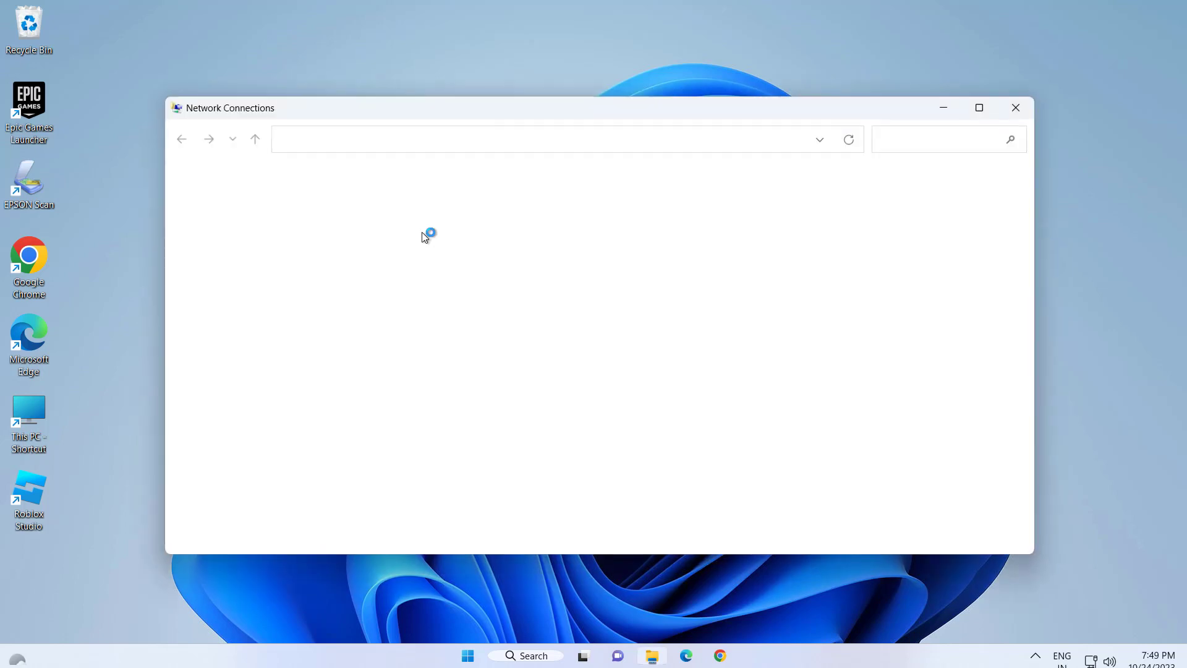
Open Ethernet0 Properties and select the QoS Packet Scheduler item.
left_click(309, 211)
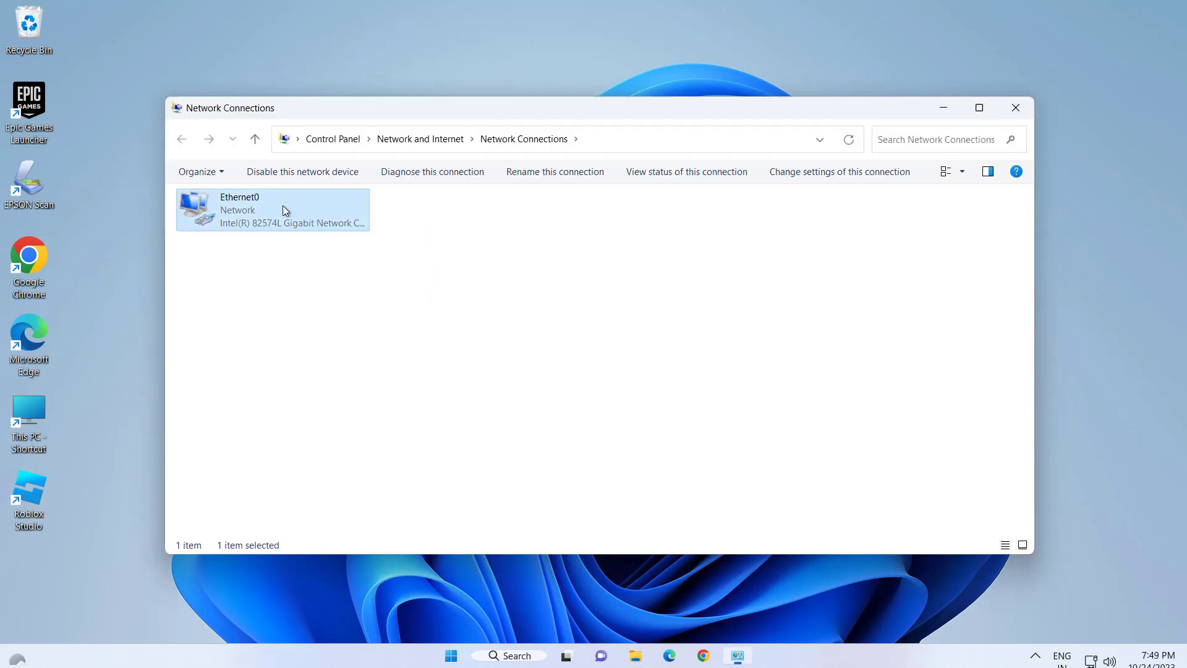
right_click(297, 209)
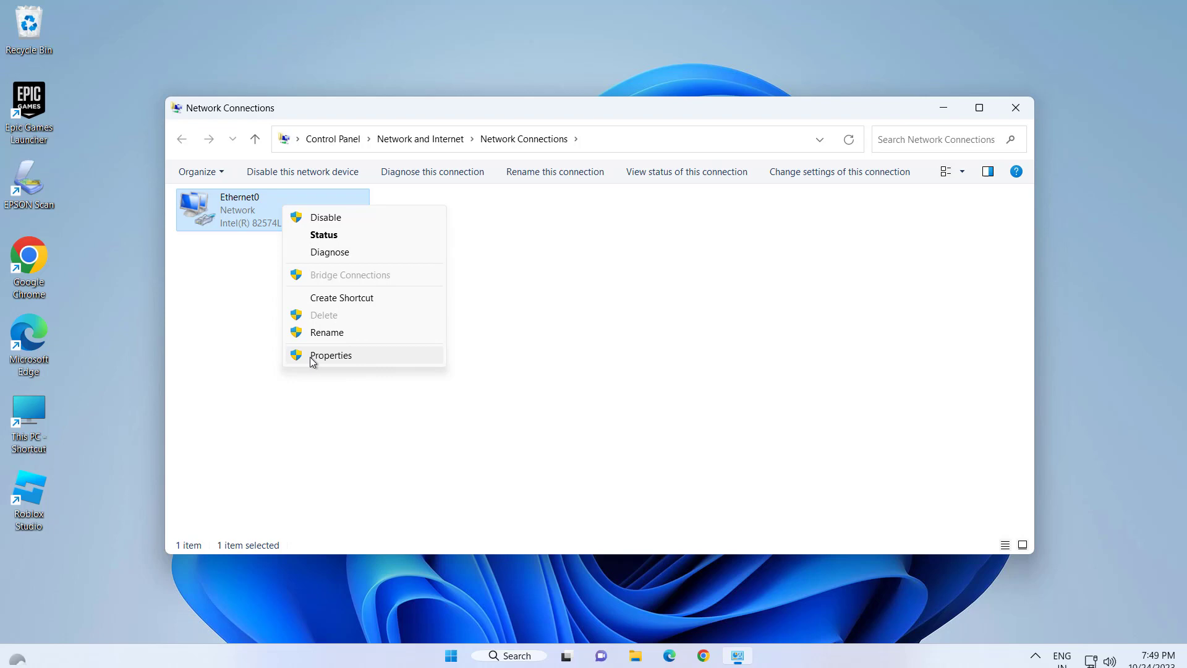
left_click(342, 355)
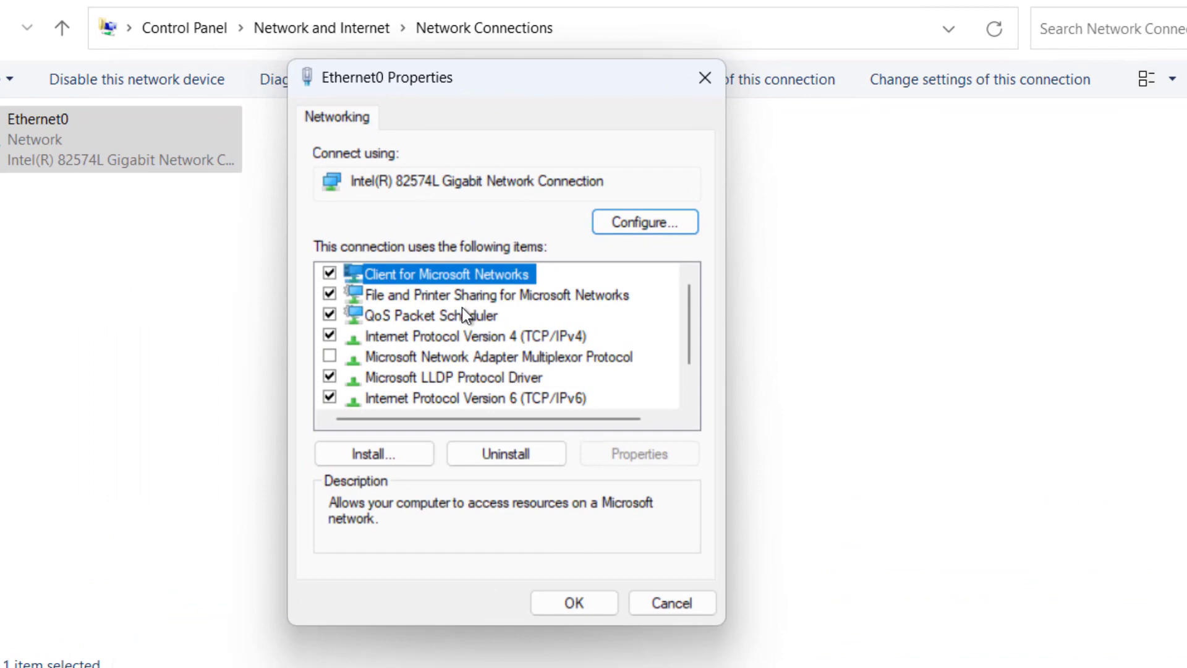
left_click(461, 315)
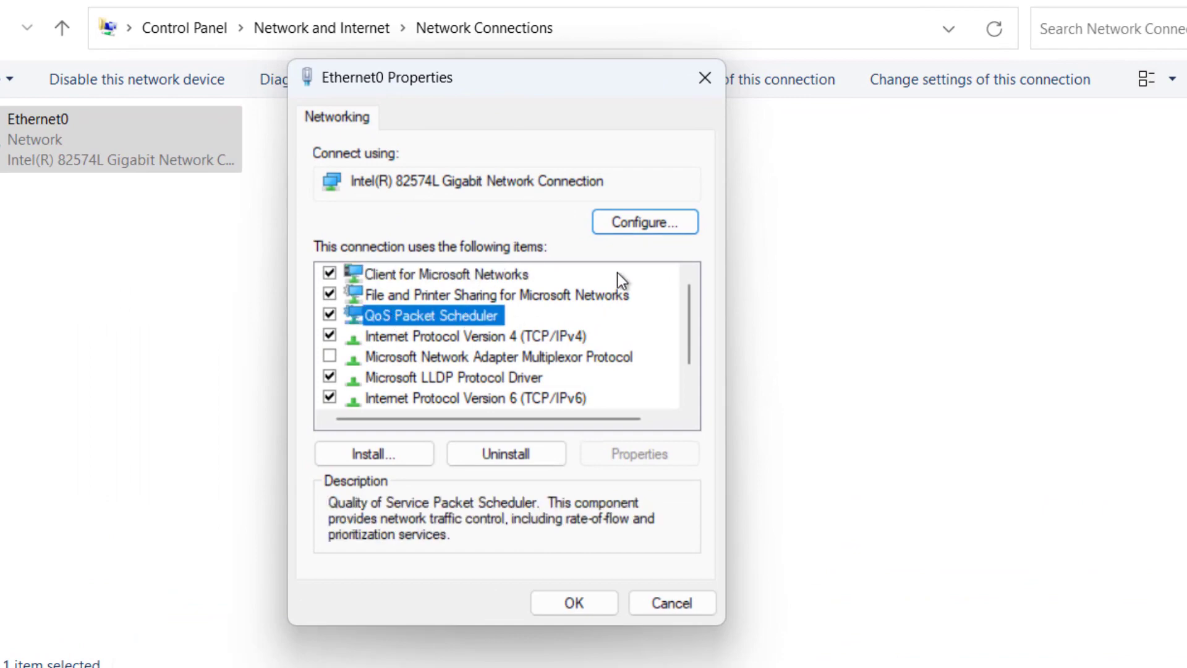
Open the Intel adapter's configuration, accepting the discard warning, and show its Advanced properties.
left_click(649, 223)
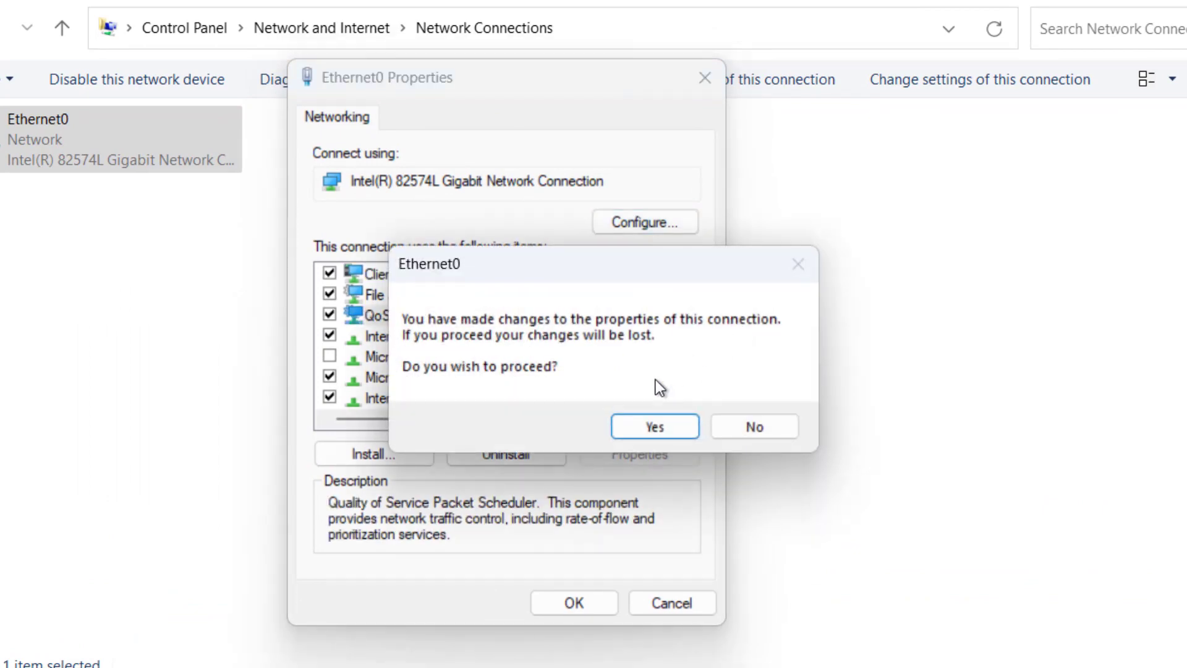
left_click(674, 425)
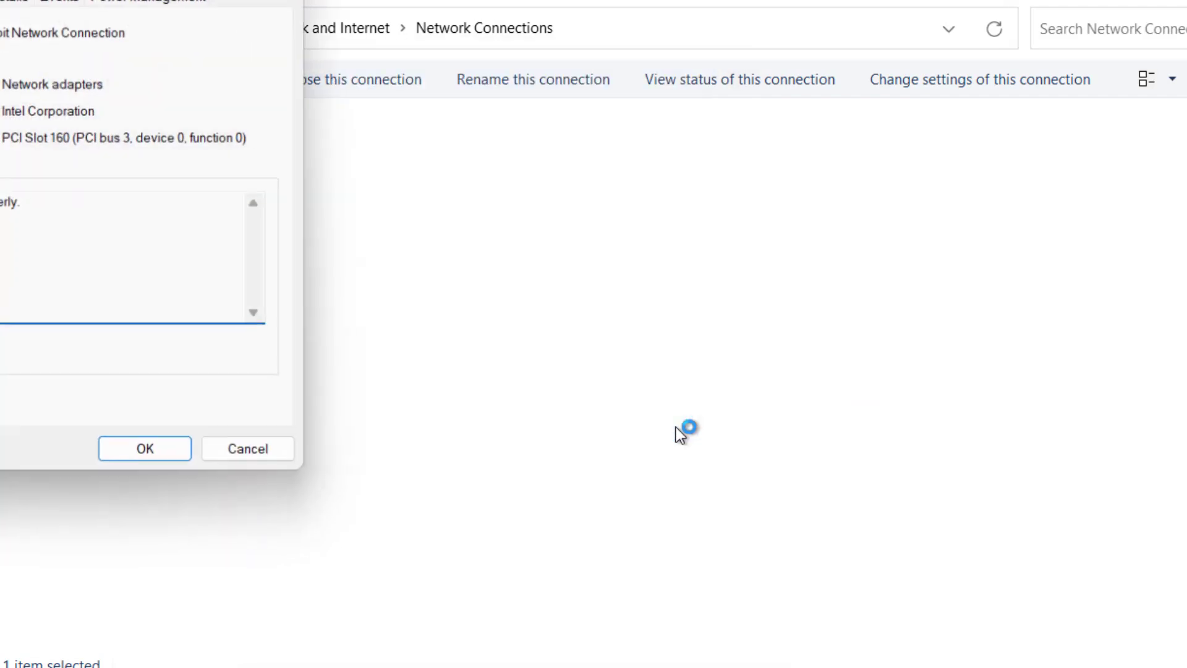
left_click_drag(189, 3, 699, 67)
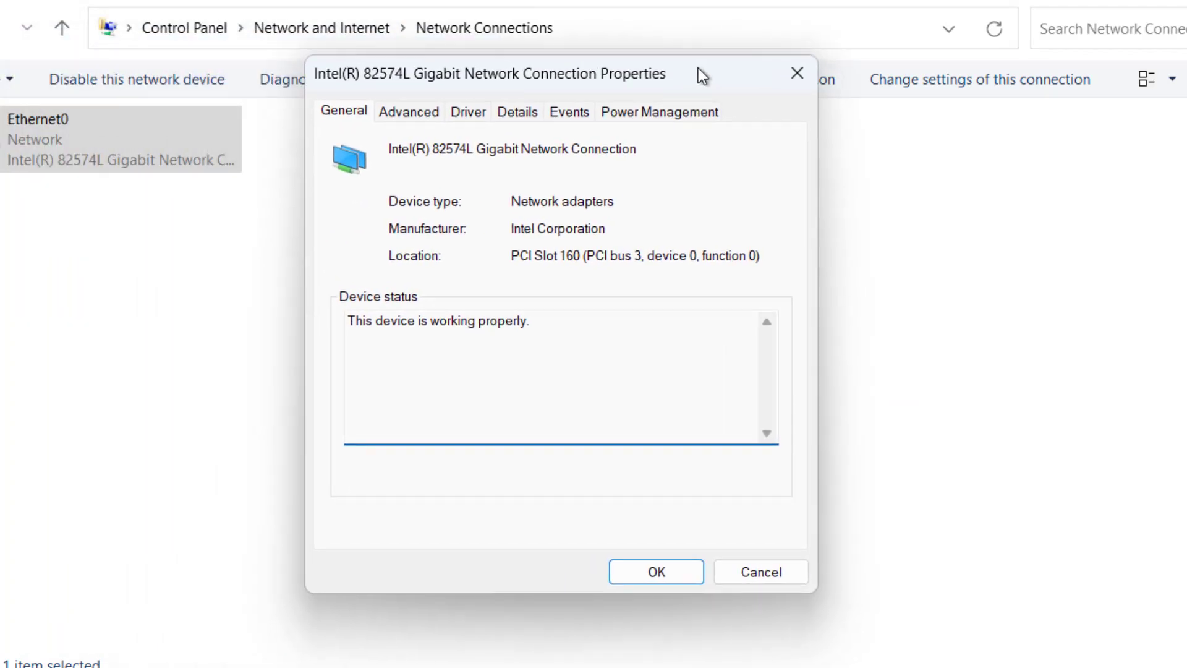
left_click(422, 110)
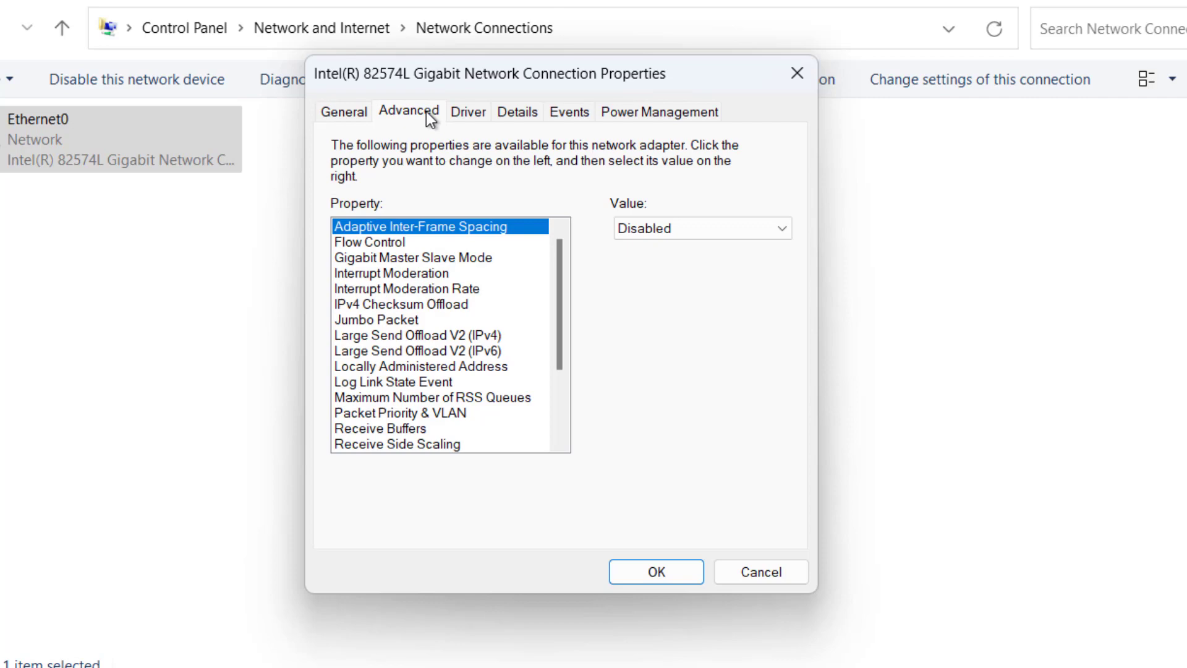
scroll(407, 315, "down", 5)
scroll(403, 335, "up", 2)
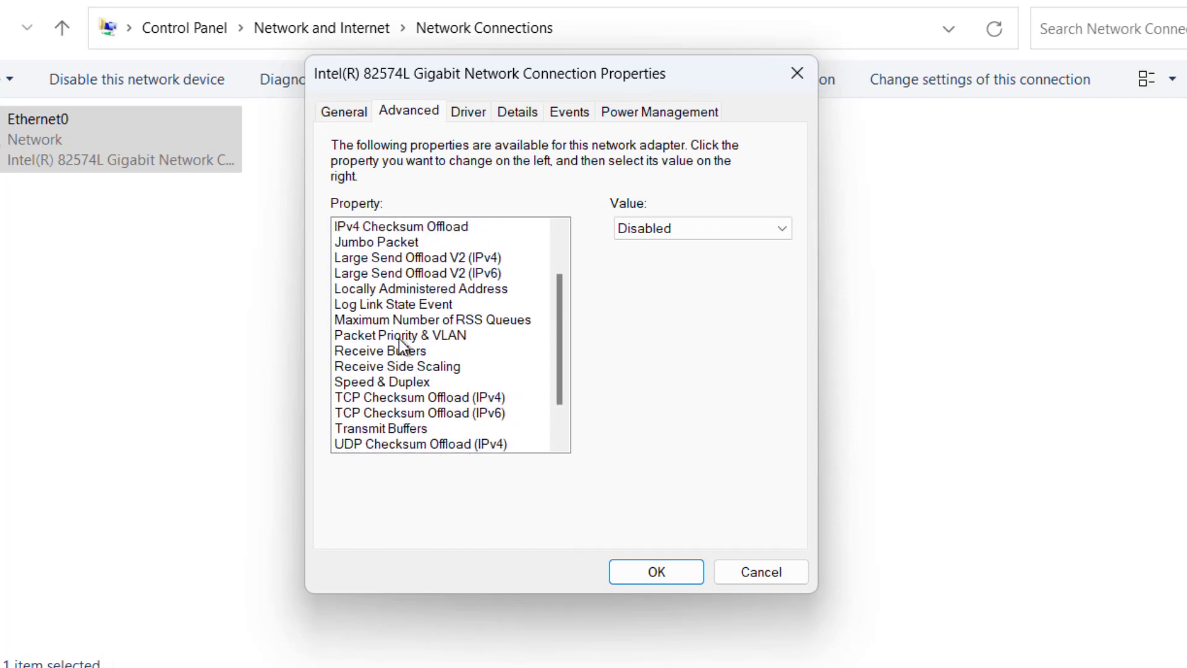
scroll(404, 334, "up", 3)
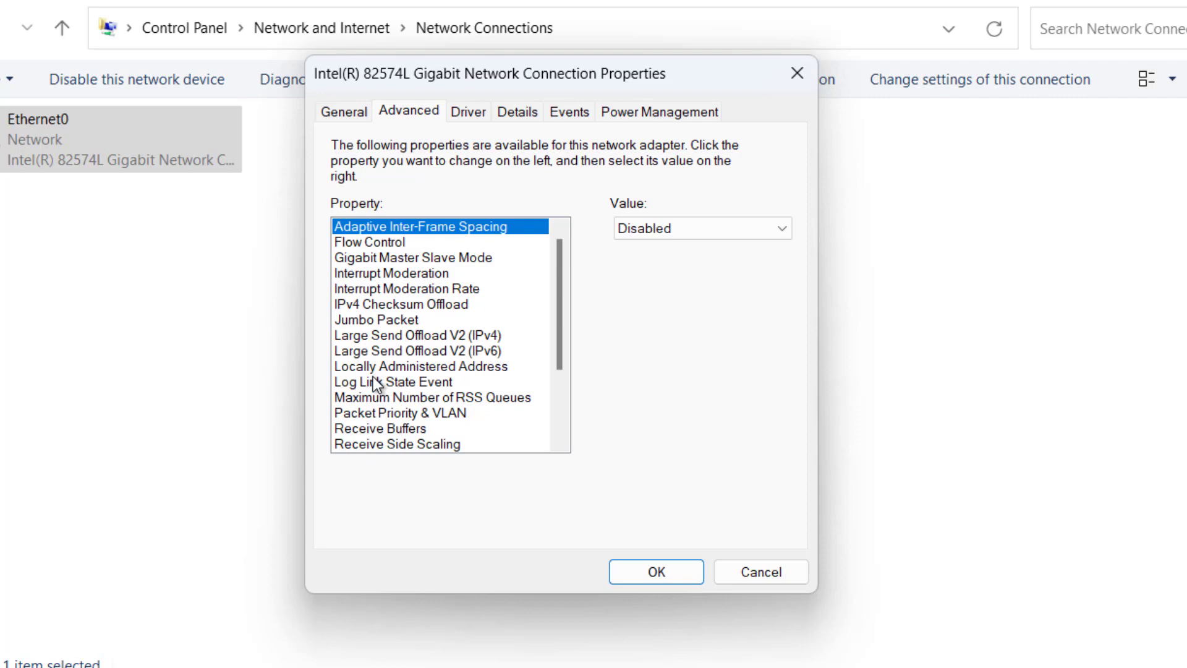
scroll(376, 383, "down", 7)
Set Speed & Duplex to 100 Mbps Half Duplex and save with OK.
left_click(373, 352)
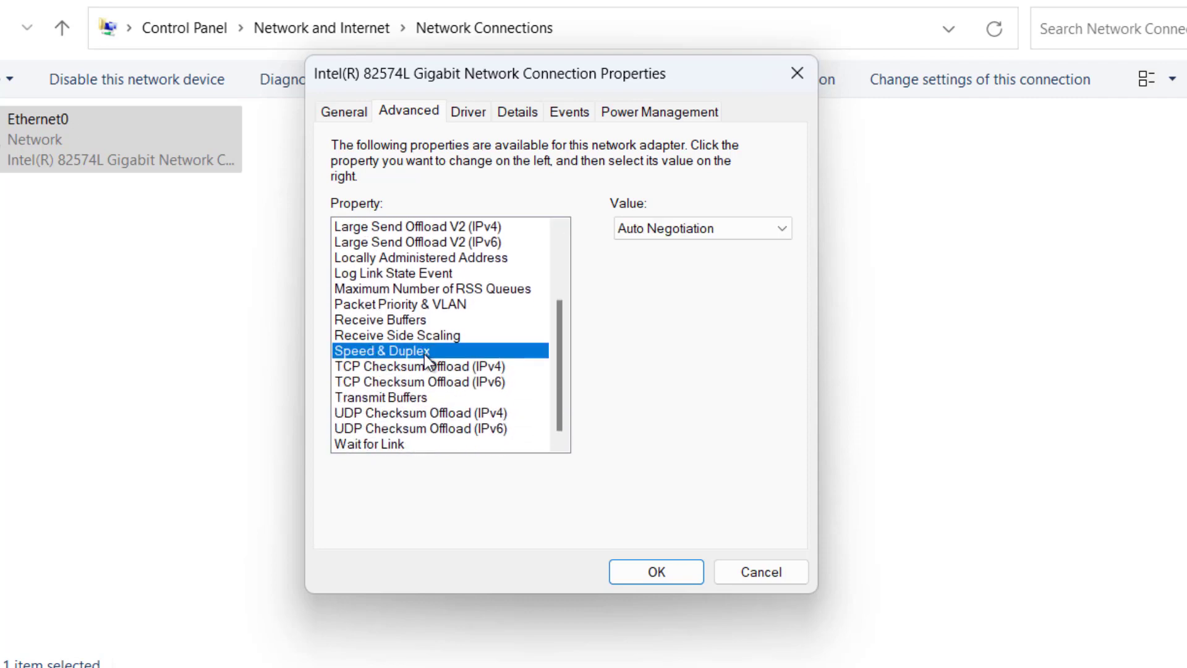
left_click(683, 231)
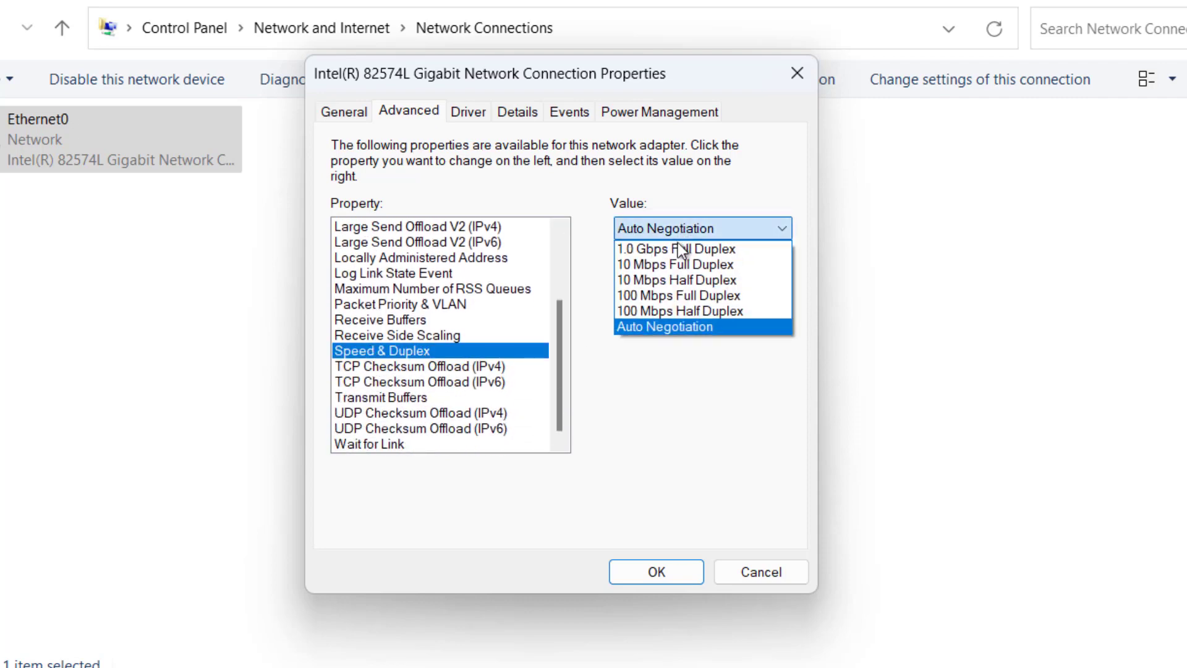
left_click(686, 310)
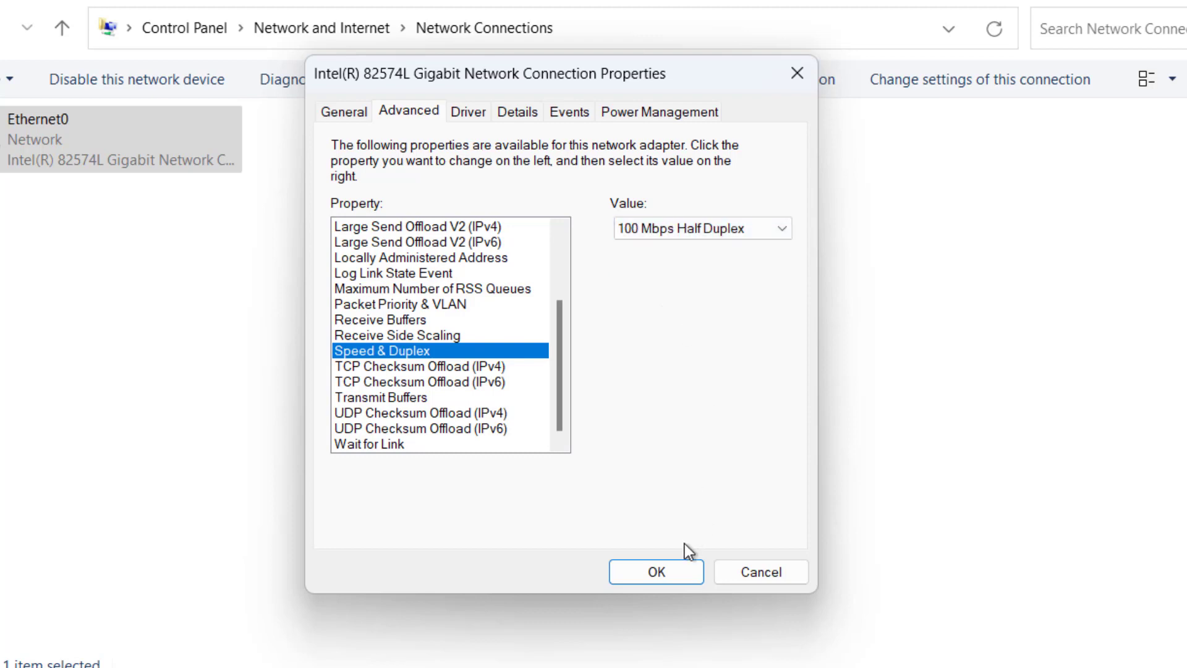
left_click(673, 571)
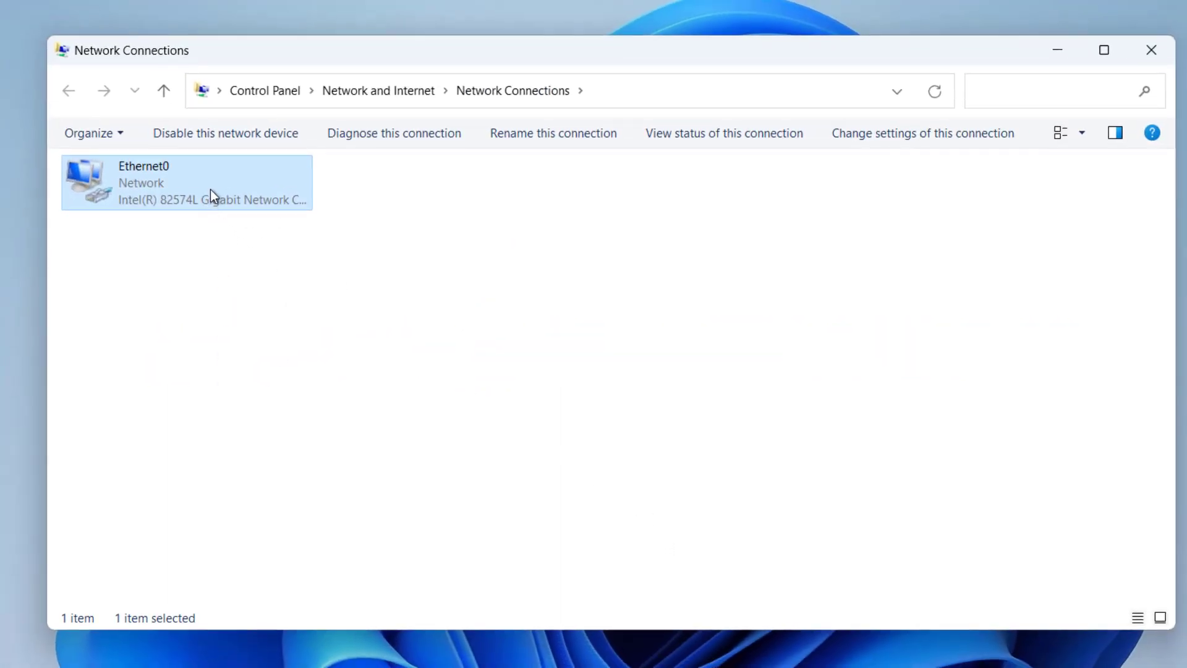
Reopen Ethernet0 Properties, select QoS Packet Scheduler and request adapter configuration.
right_click(211, 189)
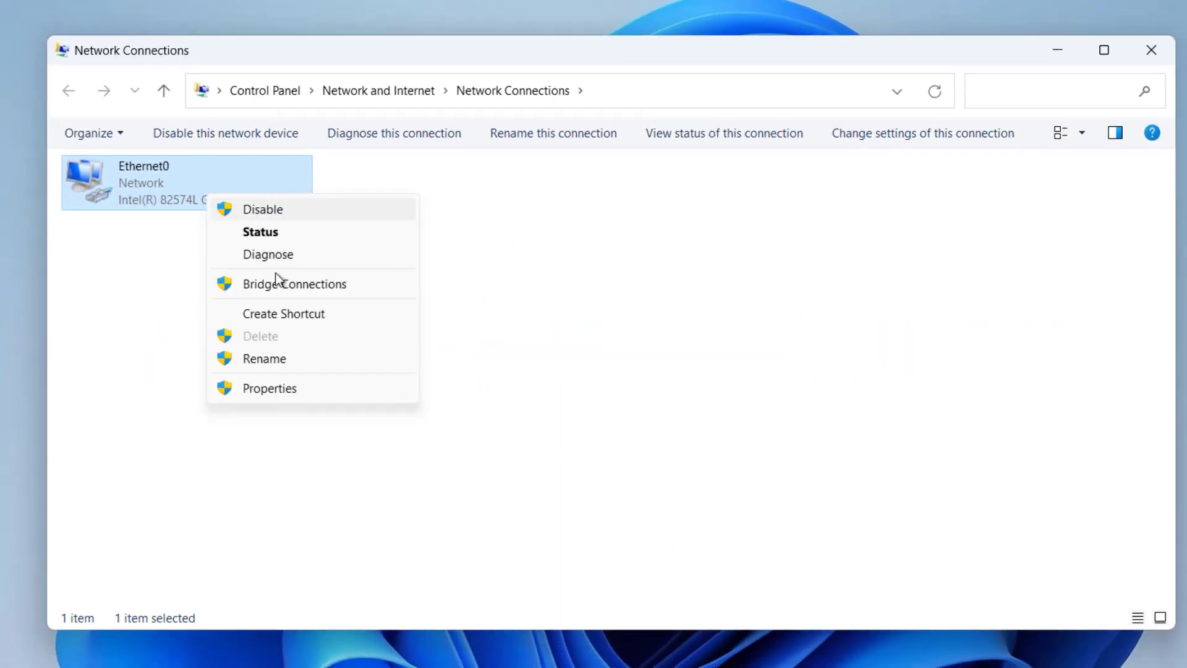
left_click(288, 387)
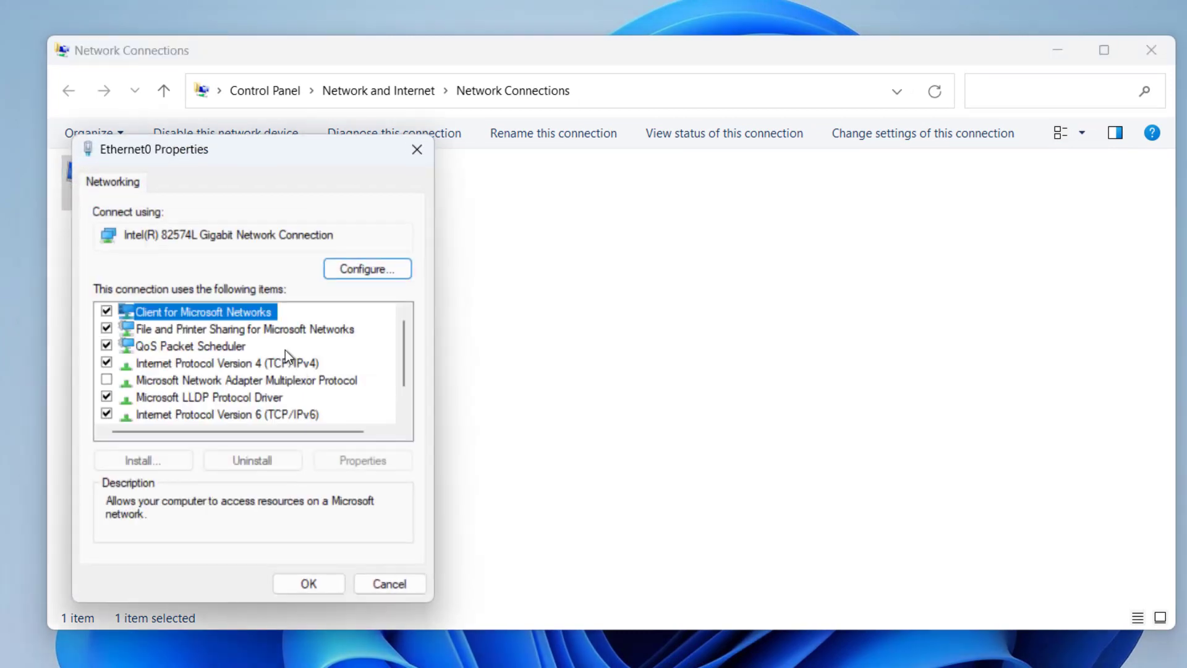
left_click(229, 346)
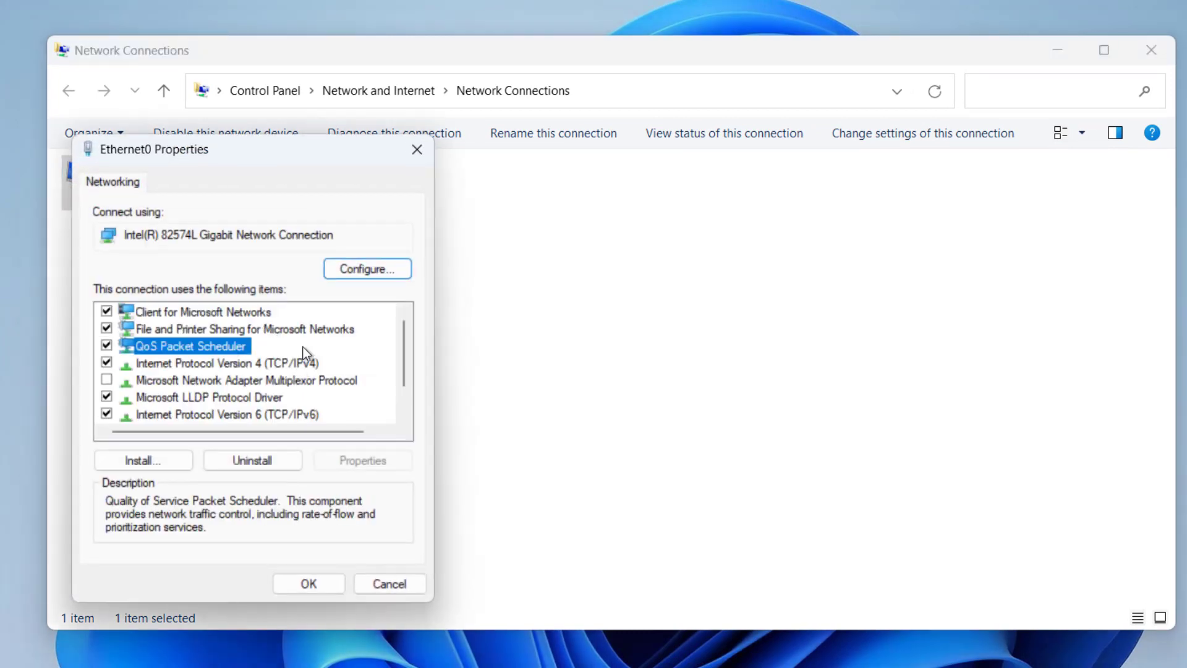
left_click(369, 273)
Accept the discard warning and choose 10 Mbps Half Duplex for Advanced Speed & Duplex.
left_click(641, 416)
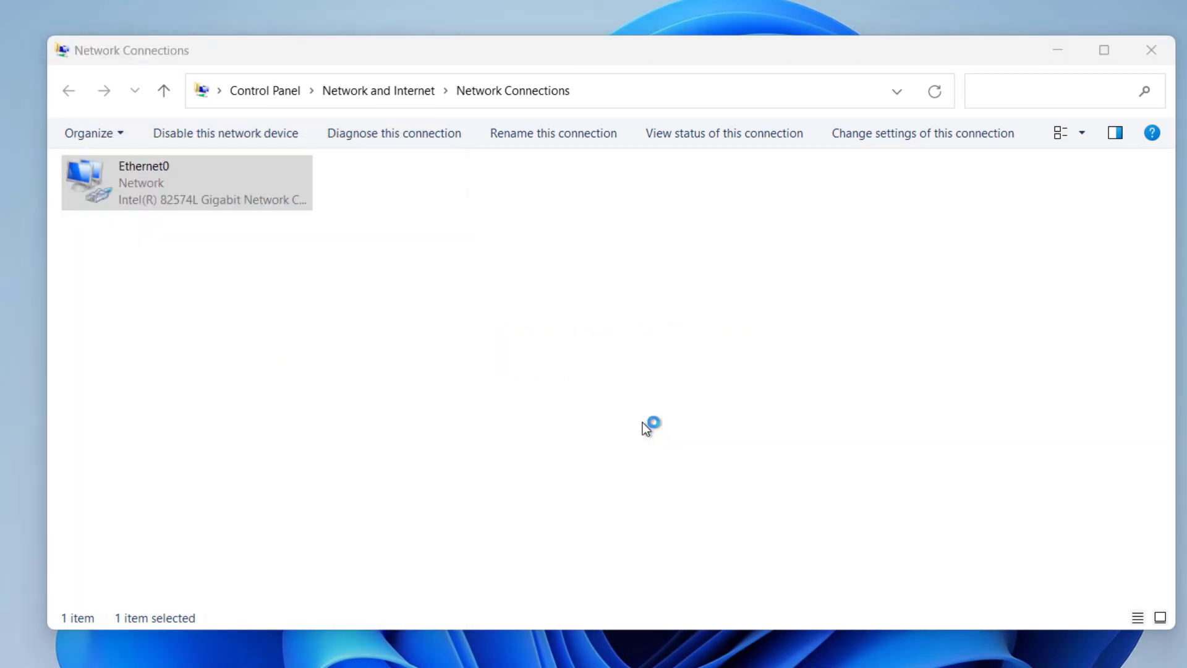
left_click_drag(226, 50, 496, 137)
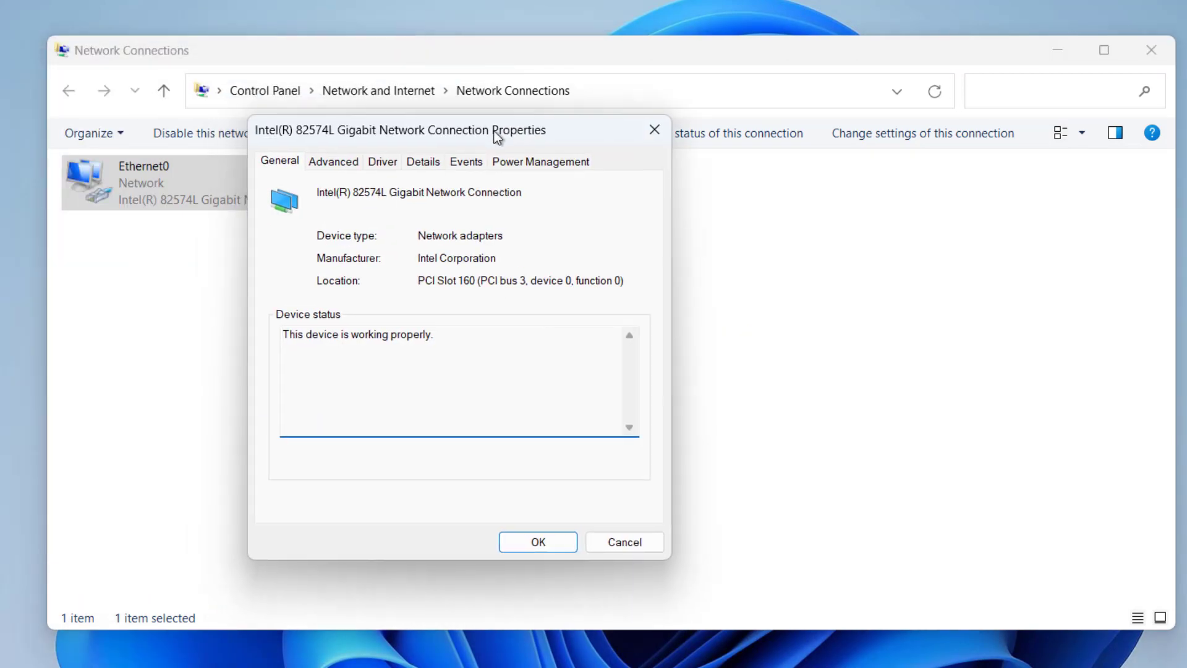
left_click(347, 162)
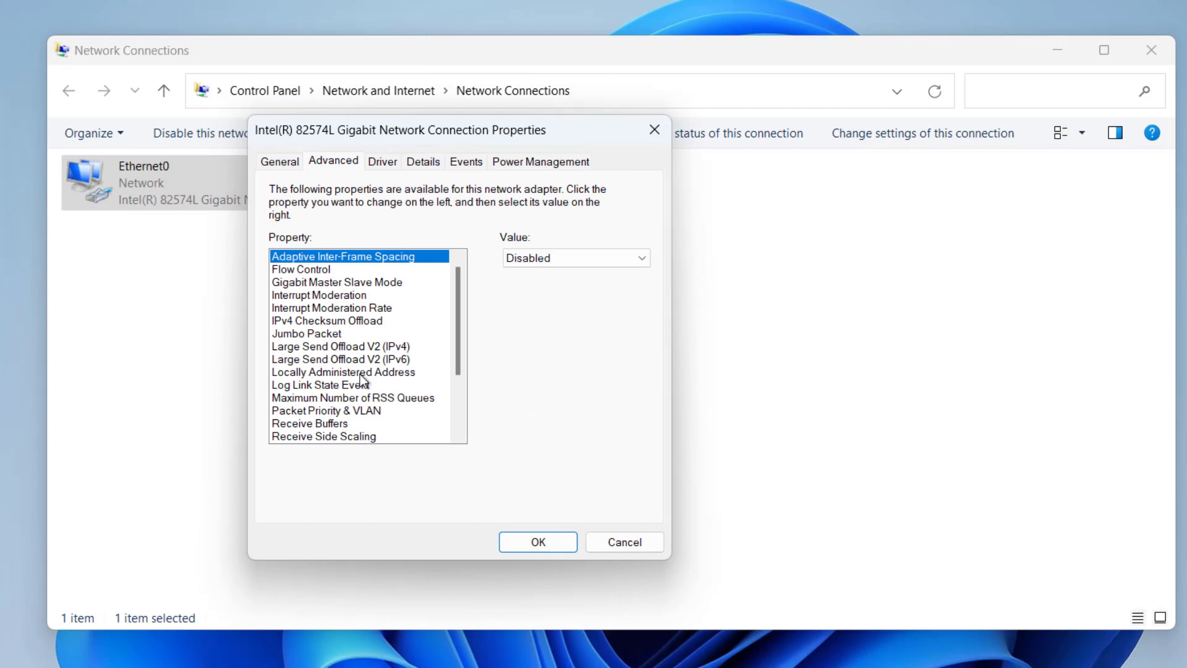
scroll(338, 362, "down", 1)
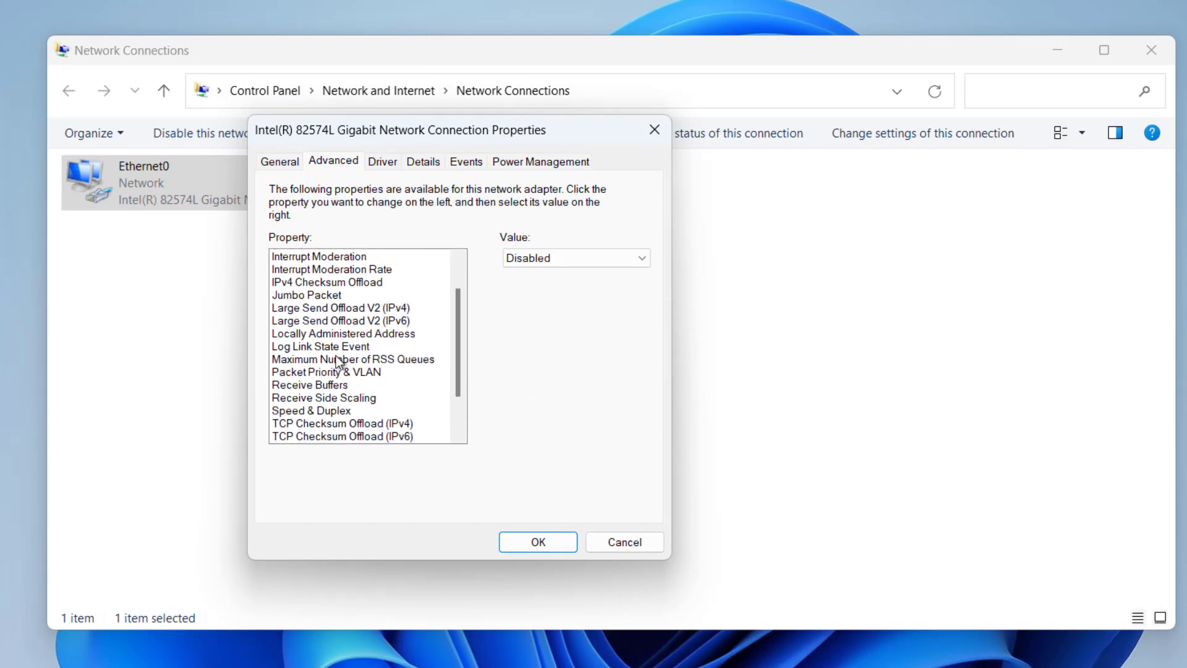
scroll(339, 362, "down", 1)
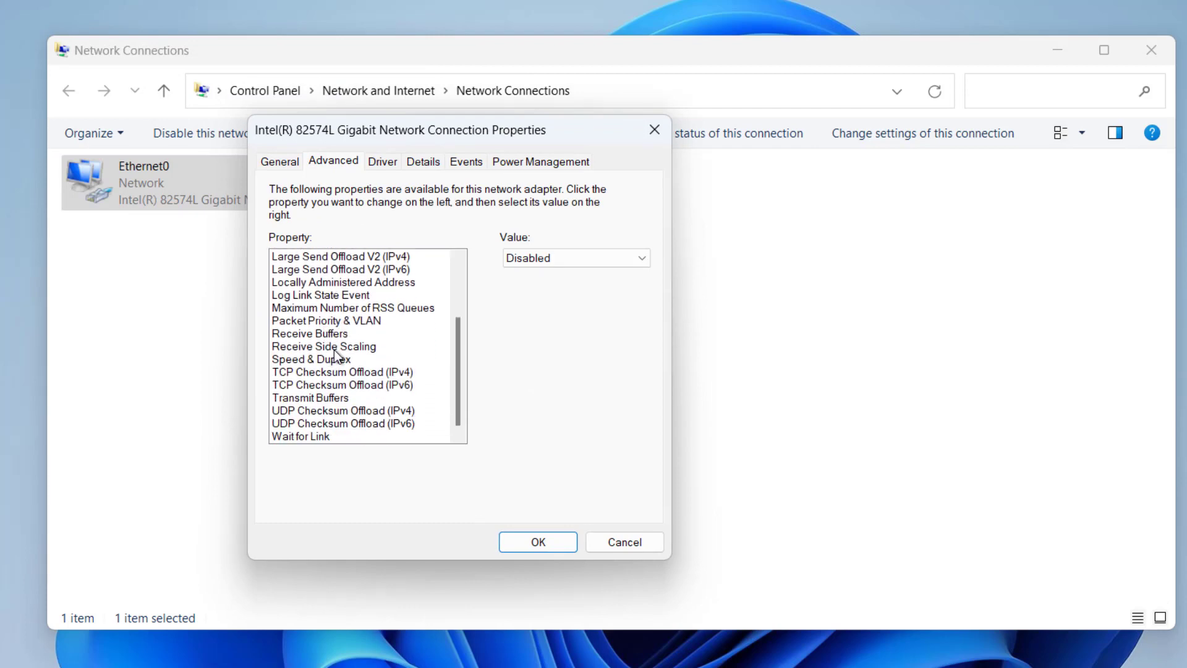
left_click(336, 358)
left_click(576, 258)
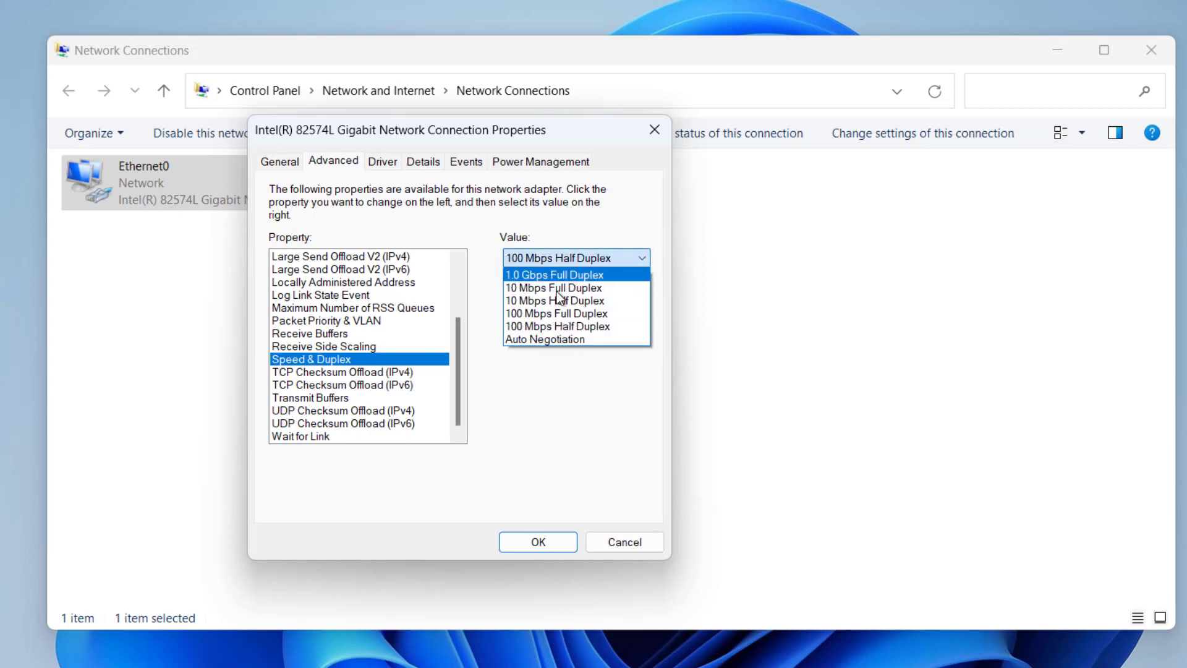
left_click(554, 299)
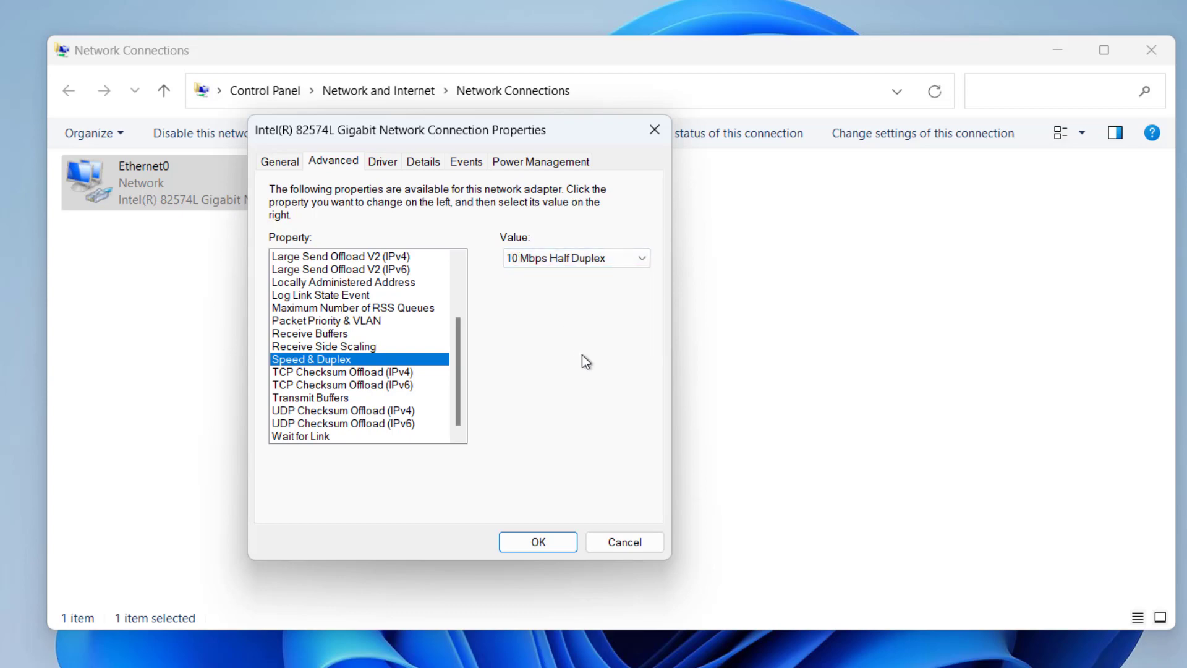